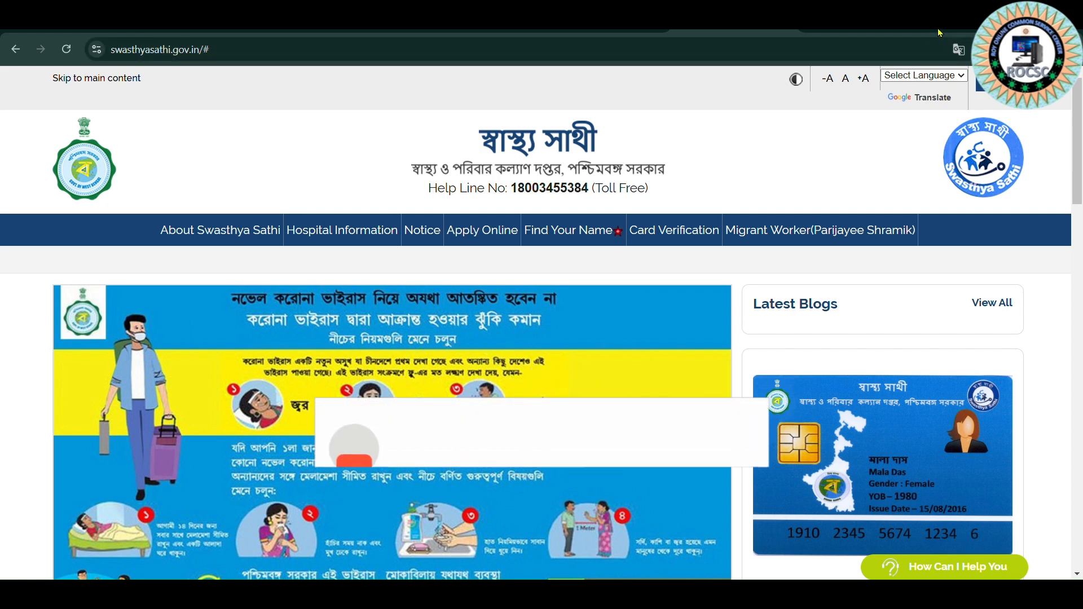
# Open a new Chrome tab with the Google start page
pyautogui.hotkey('ctrl', 't')
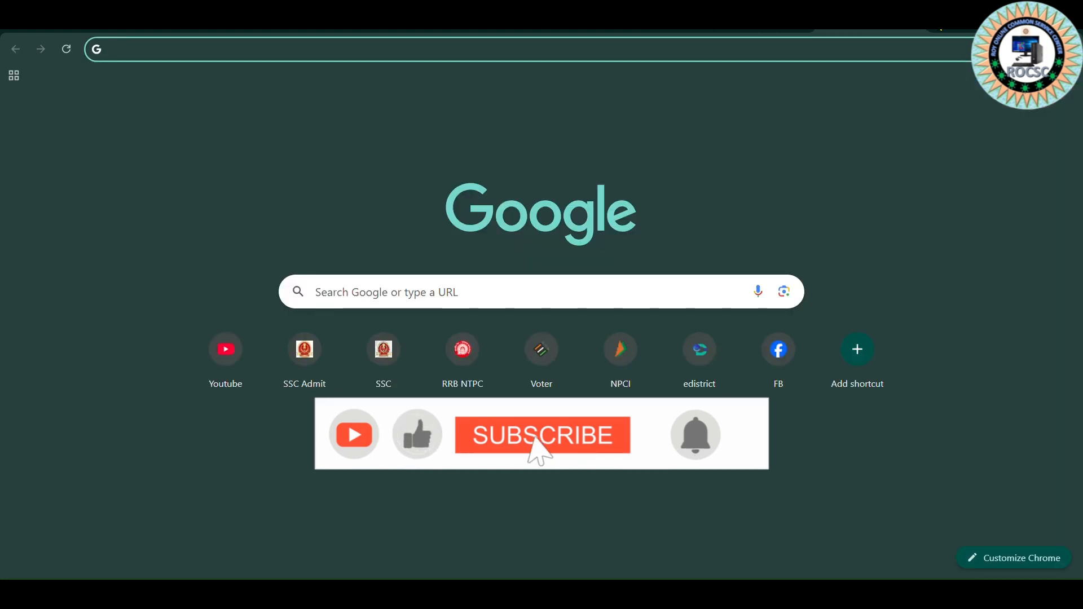
# Search Google for 'swasthya sathi' and open the official swasthyasathi.gov.in site
pyautogui.write('sw')
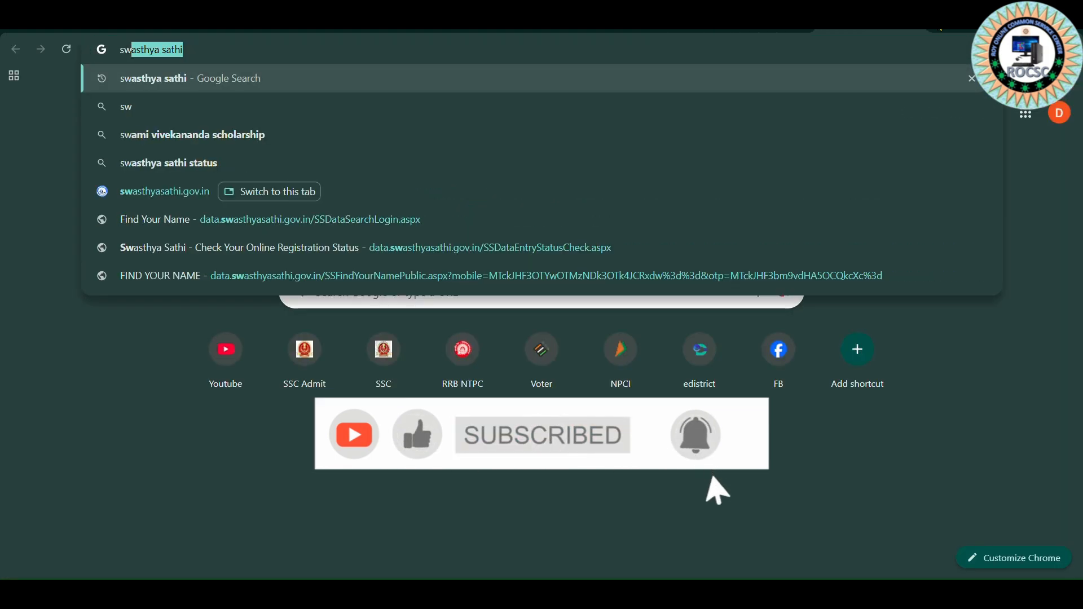
pyautogui.write('astha')
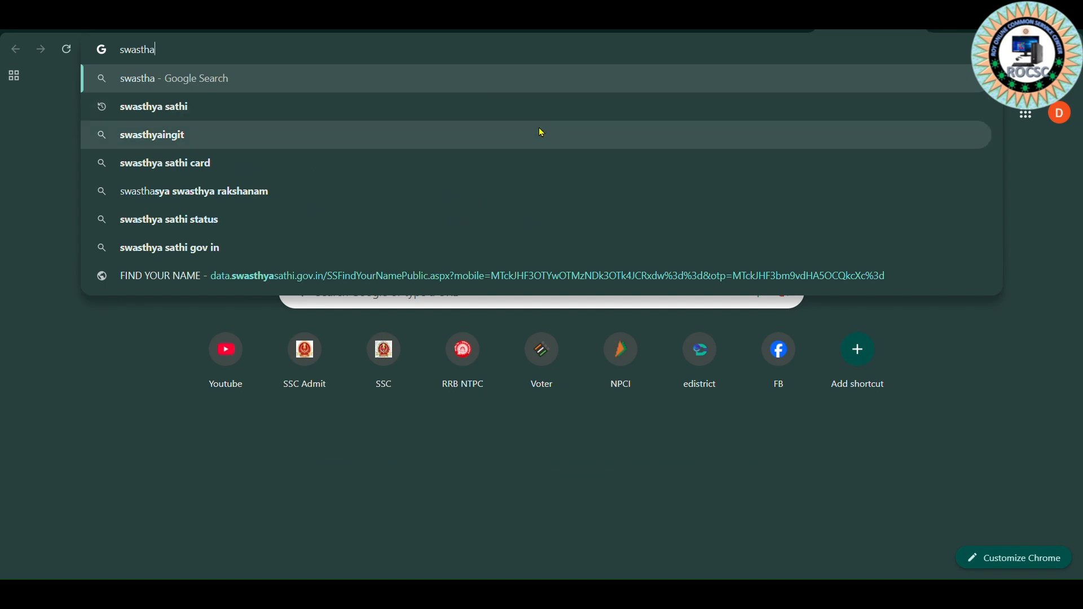
pyautogui.click(530, 108)
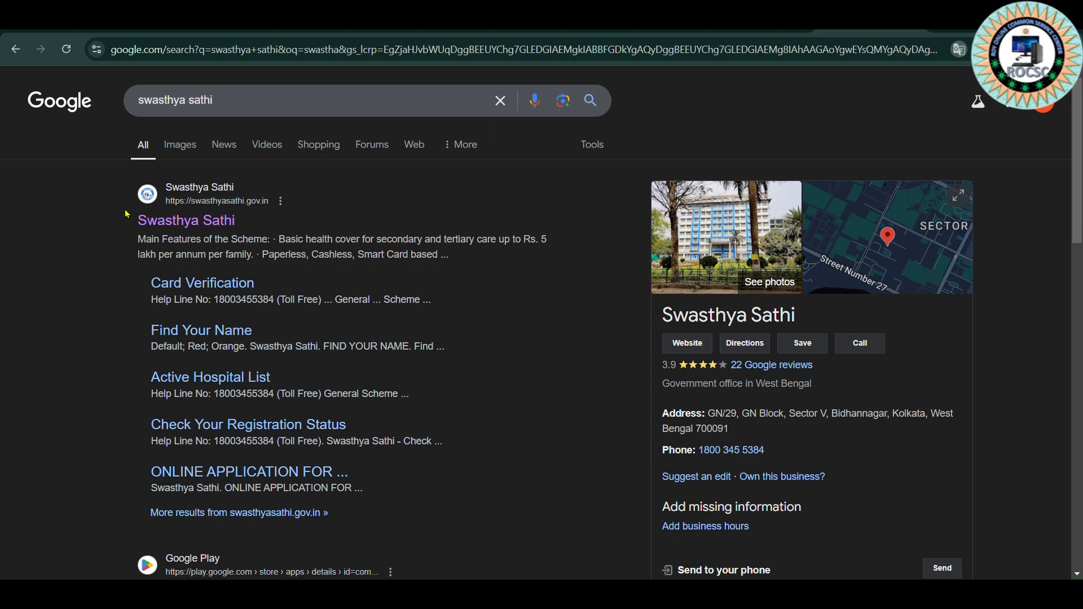
pyautogui.click(216, 224)
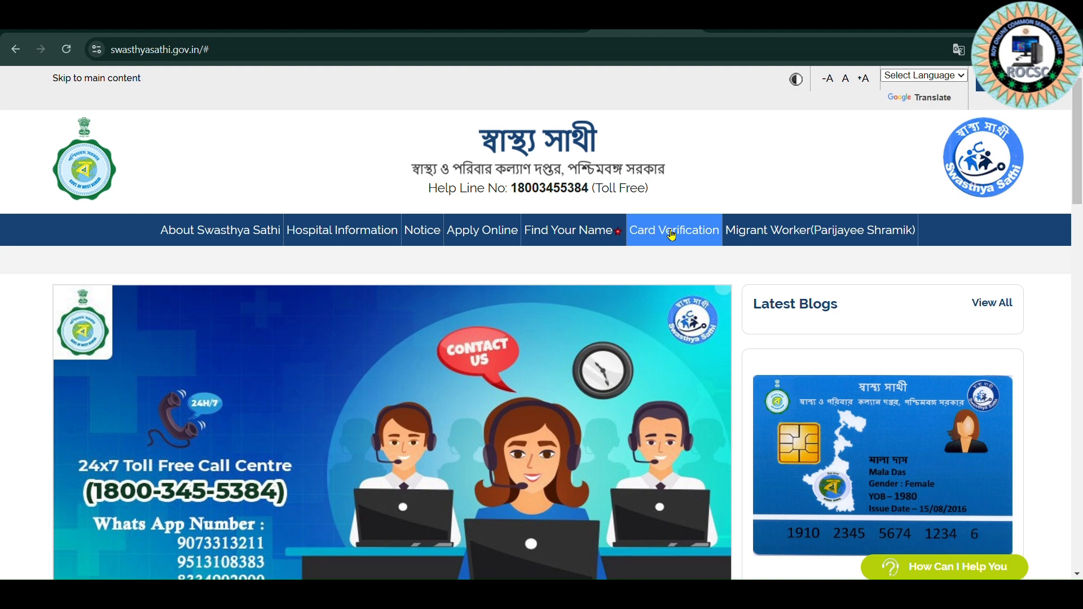
# Go to the portal's Card Verification page from the top navigation
pyautogui.click(672, 235)
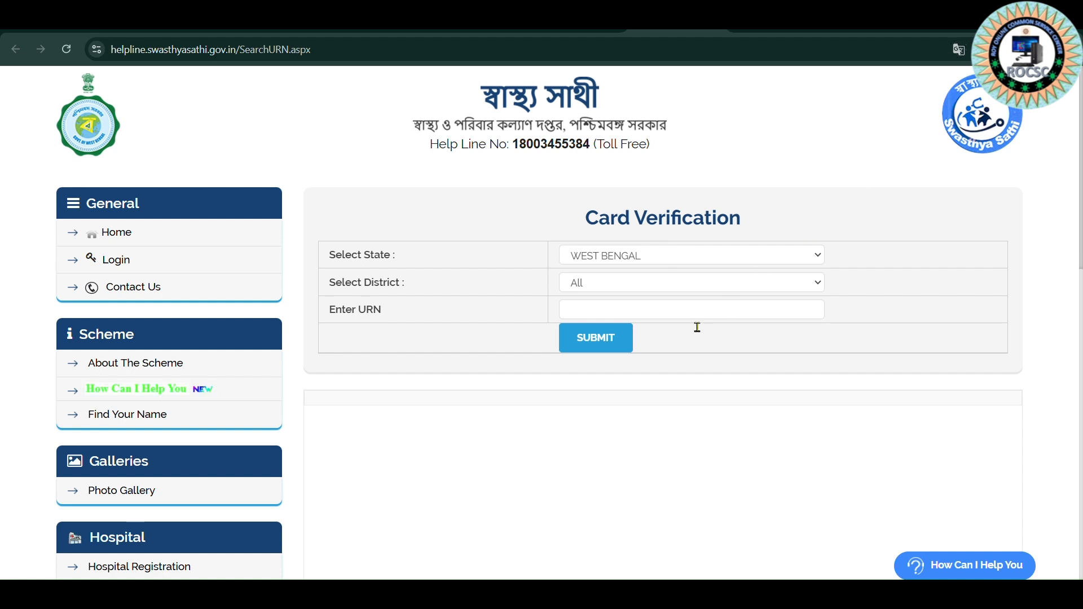
# Check the district list and URN field without filling them, then return to swasthyasathi.gov.in
pyautogui.click(644, 286)
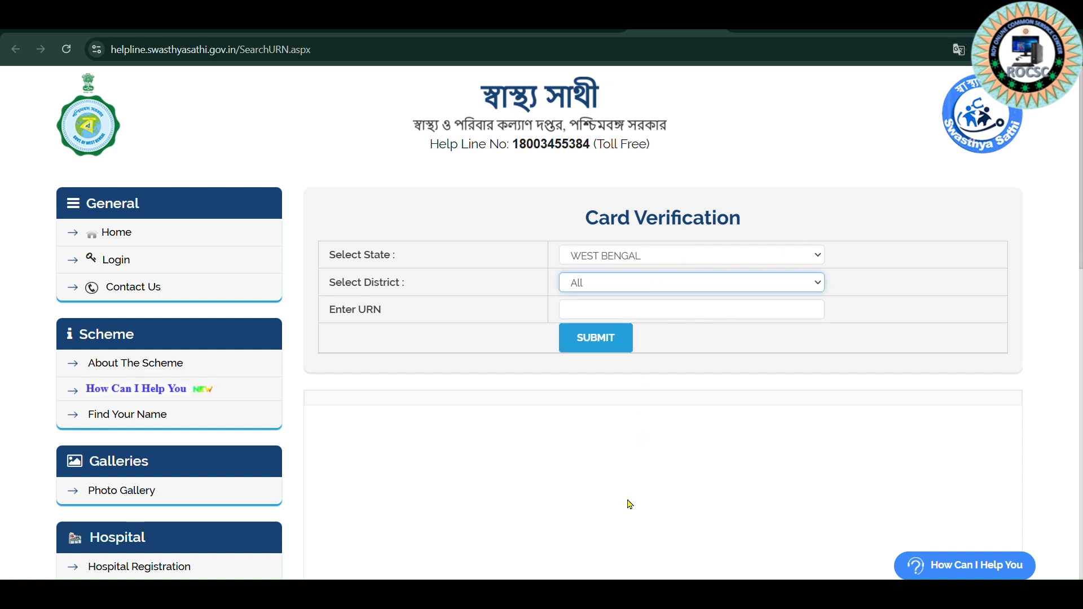
pyautogui.click(908, 317)
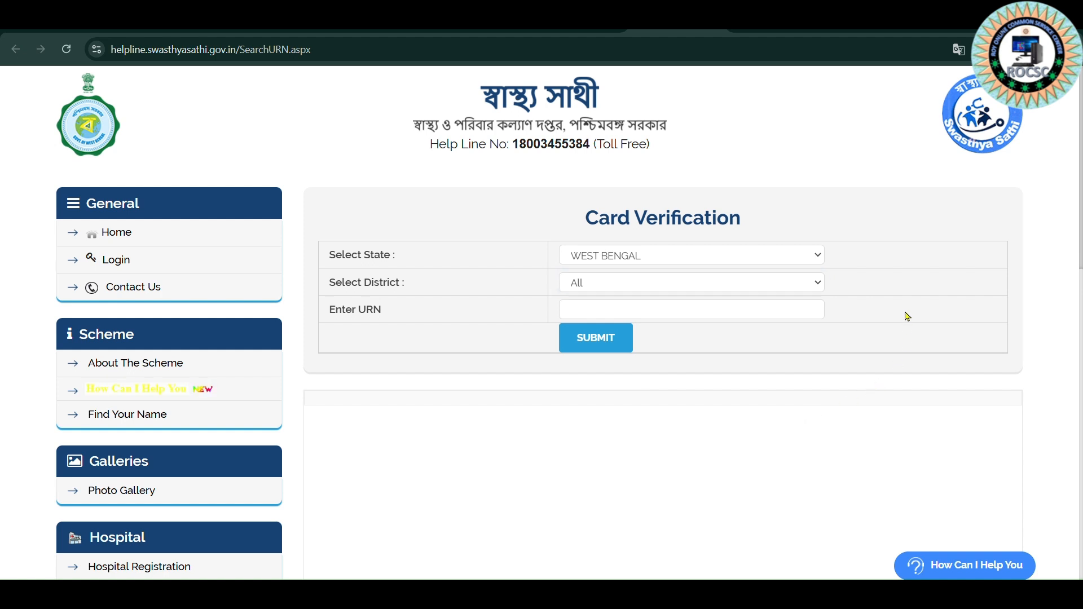
pyautogui.click(720, 317)
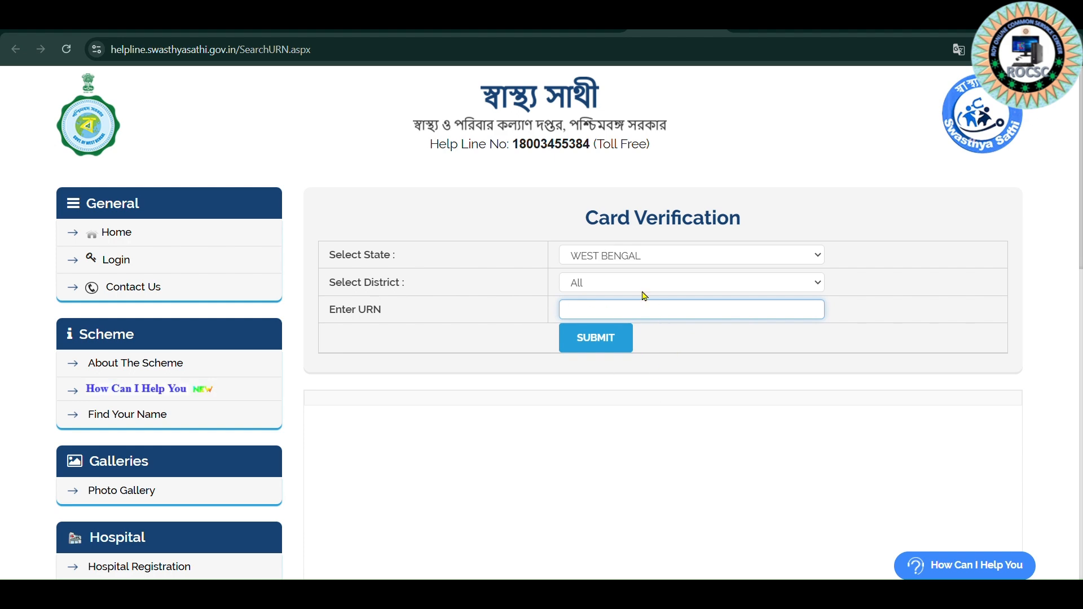
pyautogui.click(585, 28)
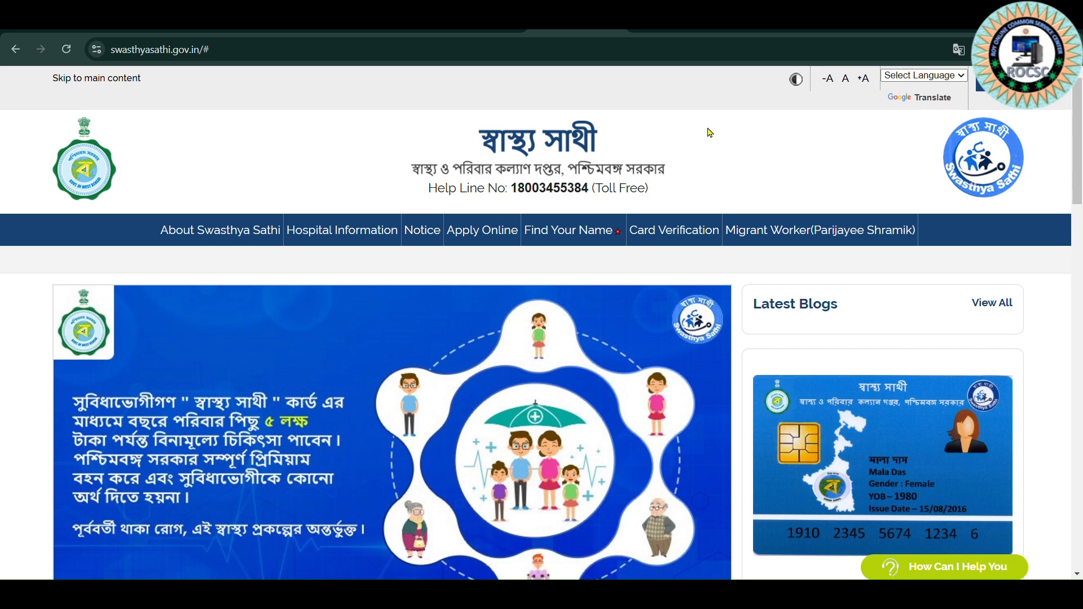
# Choose 'Online Application for Swasthya Sathi Card' under Apply Online
pyautogui.moveTo(478, 237)
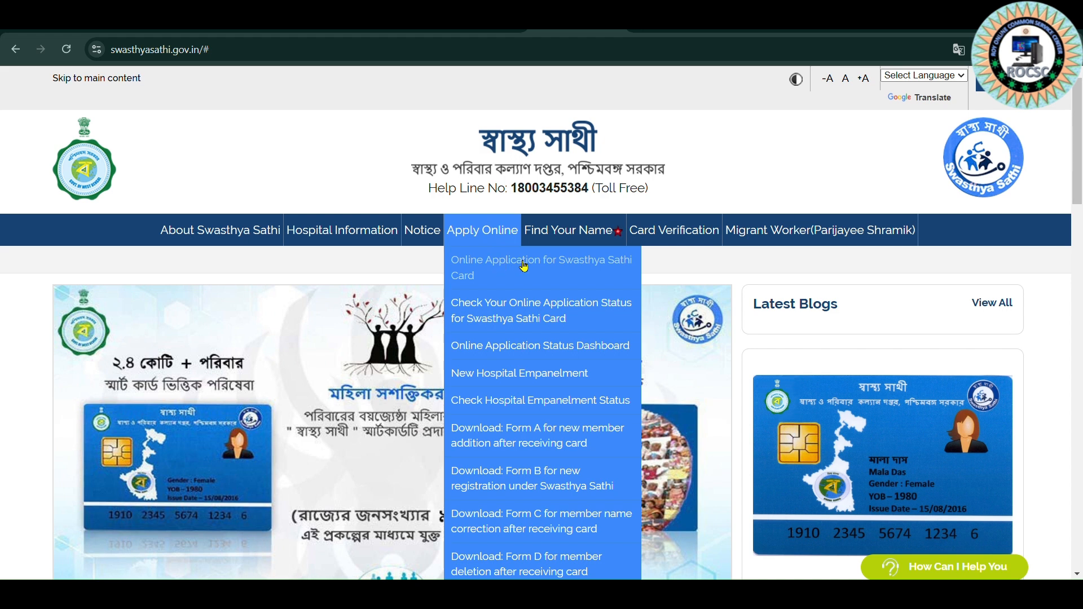
pyautogui.click(524, 266)
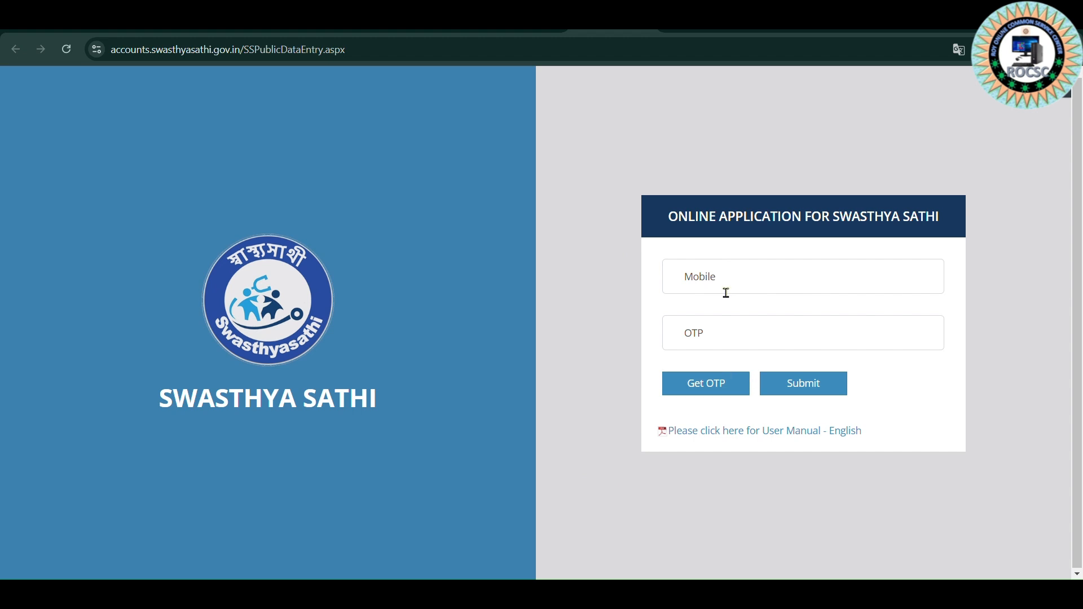
# Enter the applicant's mobile number, request an OTP, and submit the received code
pyautogui.click(726, 292)
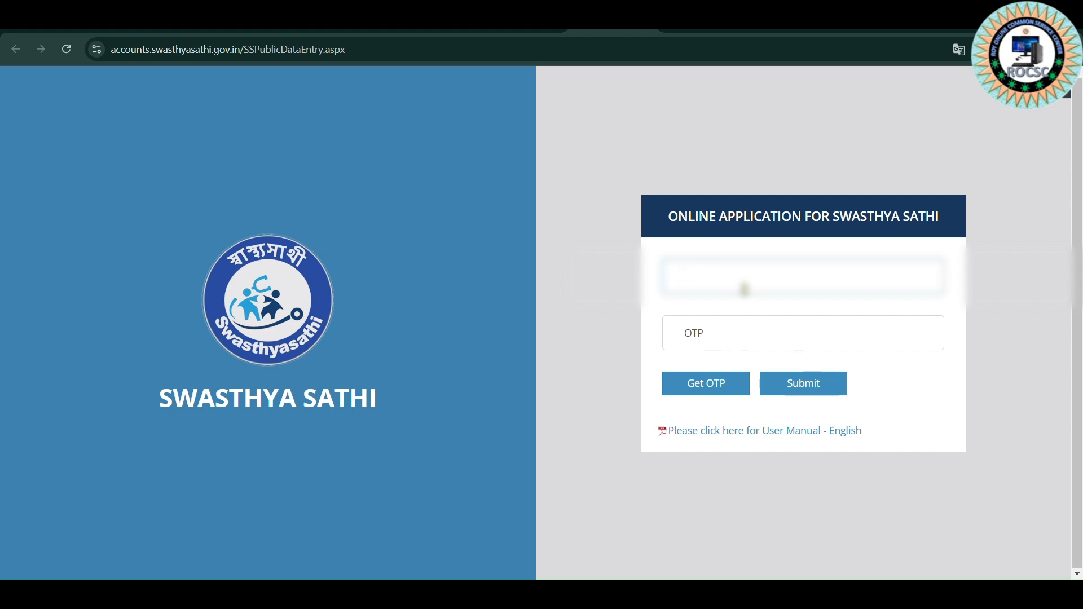
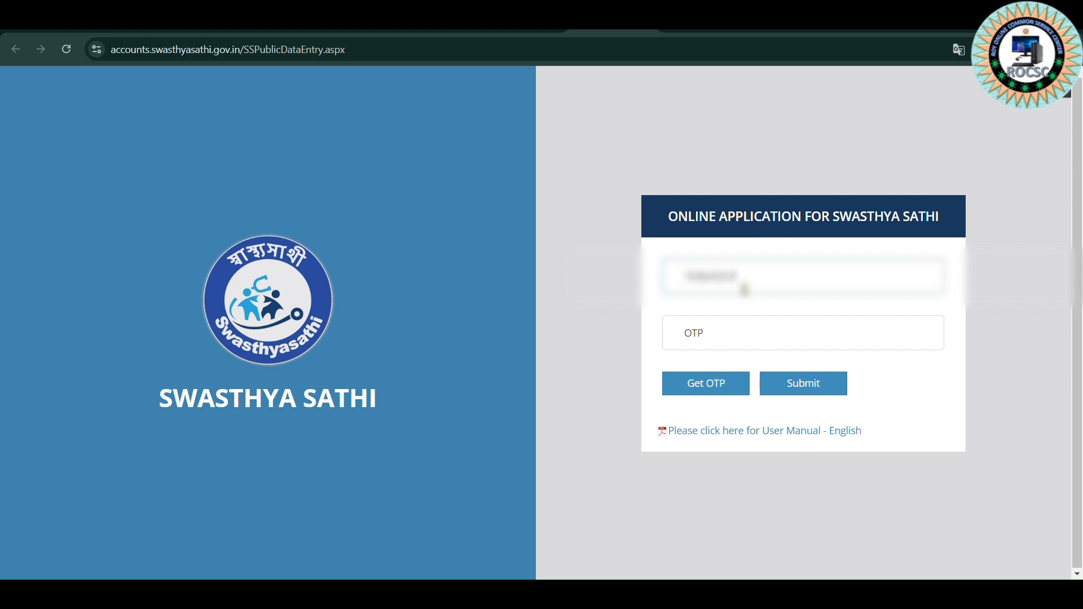
pyautogui.click(720, 377)
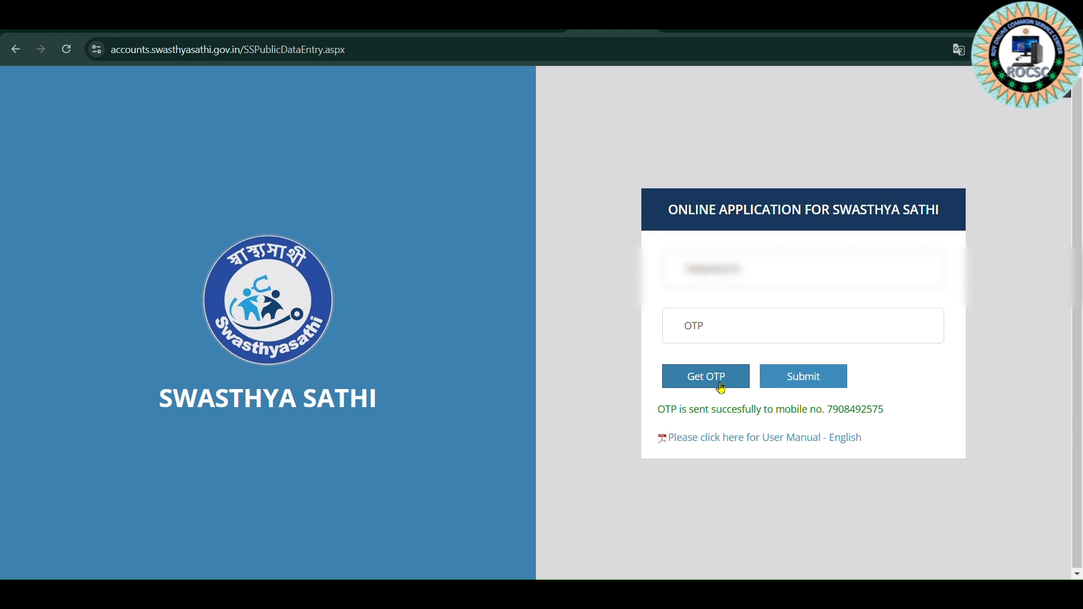
pyautogui.click(731, 337)
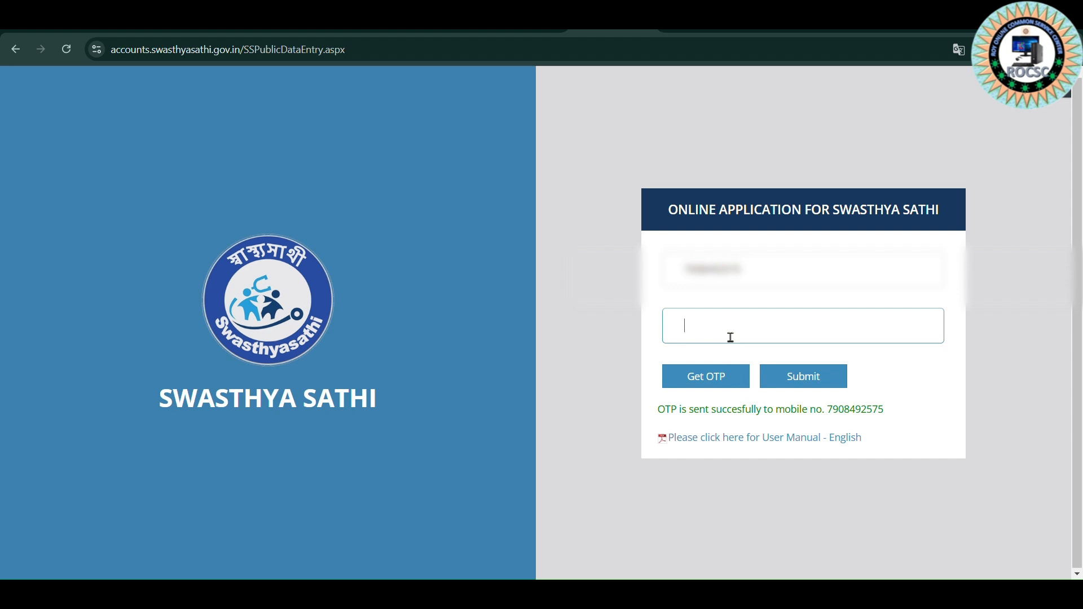
pyautogui.click(799, 388)
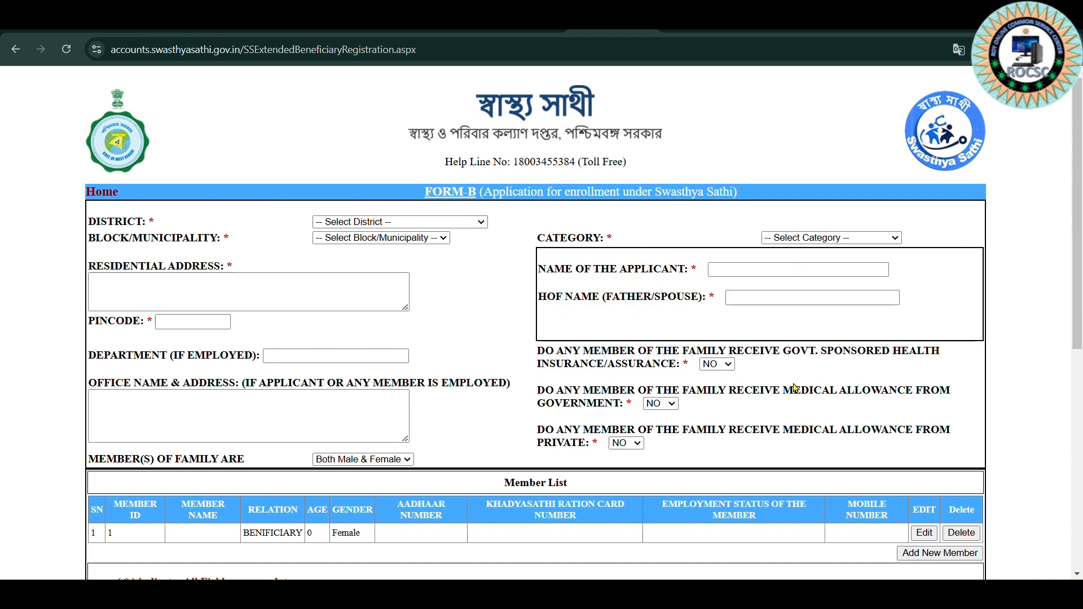
pyautogui.scroll(-5, 795, 388)
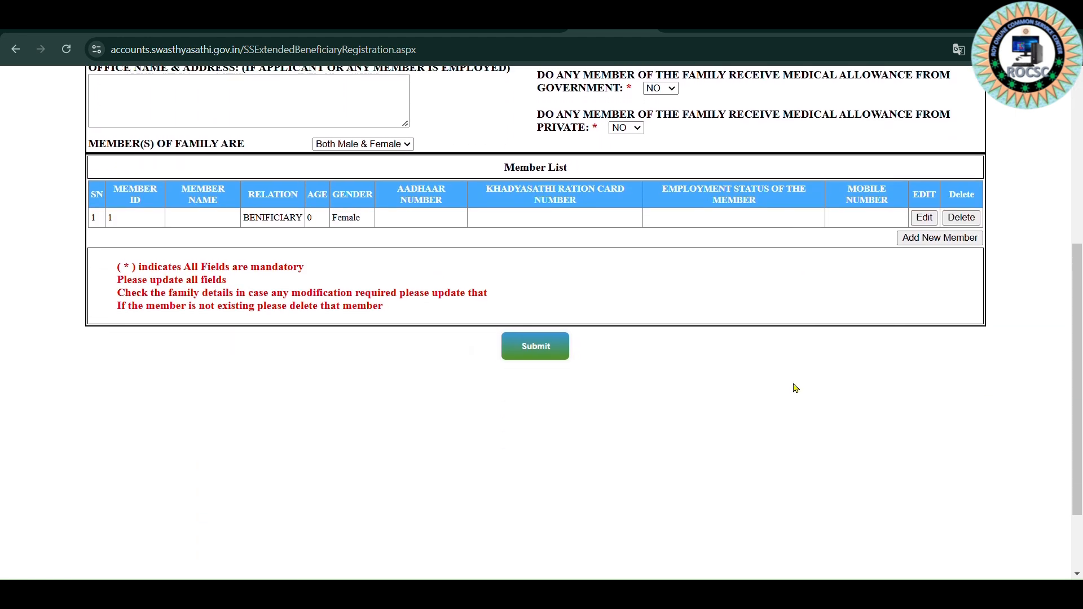
pyautogui.scroll(3, 795, 388)
pyautogui.scroll(-4, 793, 387)
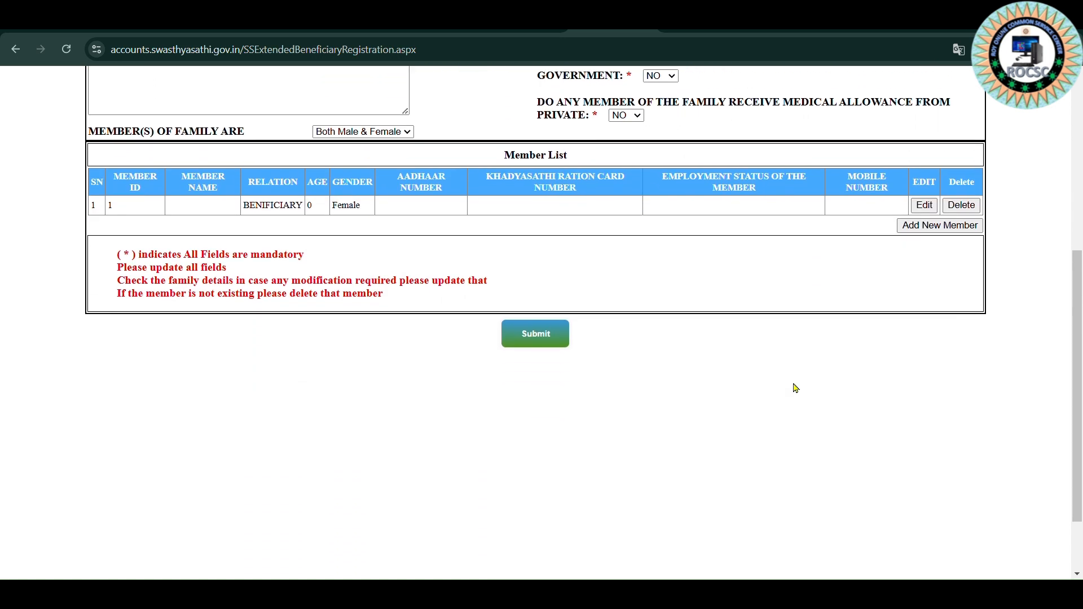
pyautogui.scroll(5, 709, 341)
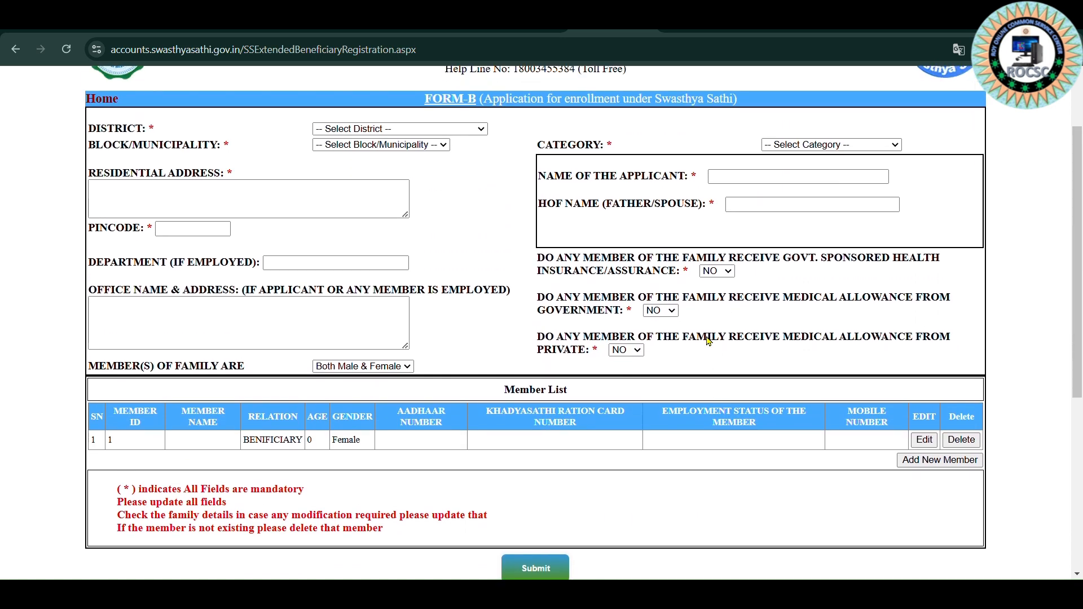
pyautogui.scroll(2, 709, 341)
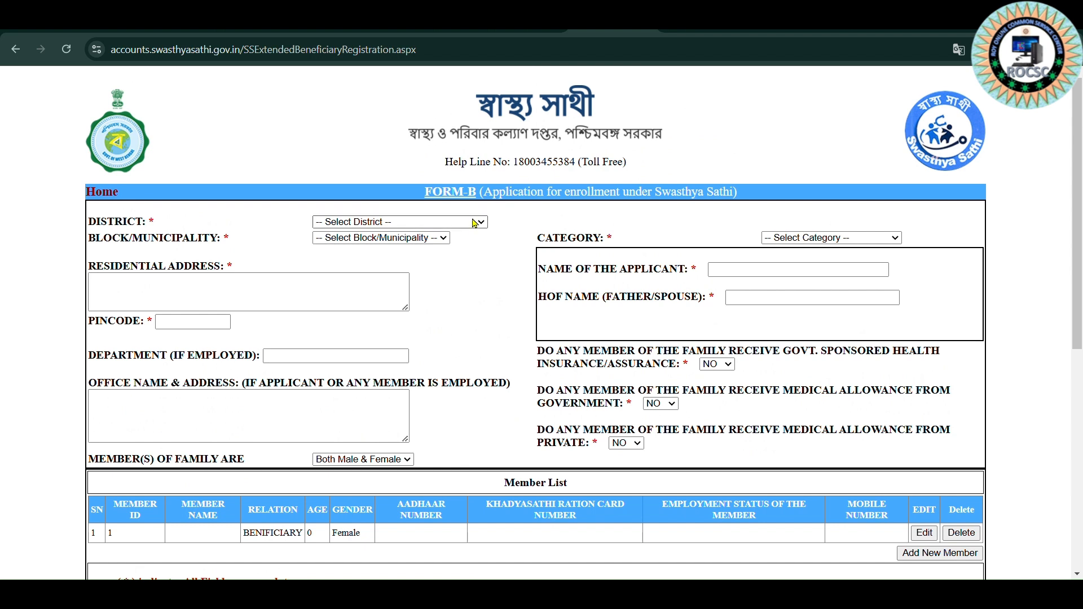
# Set district JALPAIGURI, Block type, block Jalpaiguri, category SC, panchayat and village PAHARPUR
pyautogui.click(370, 396)
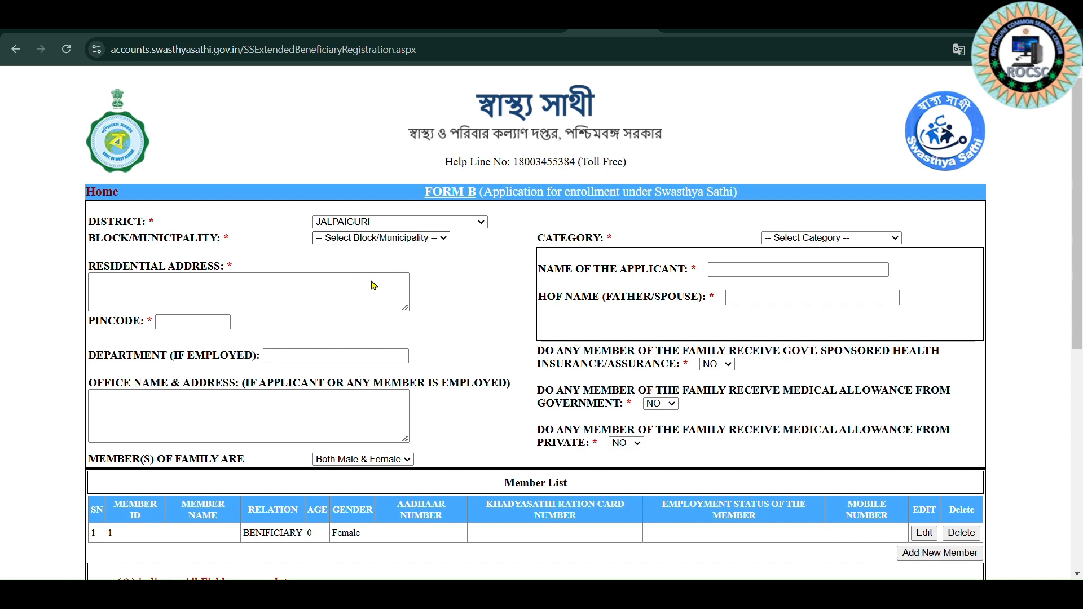
pyautogui.click(353, 275)
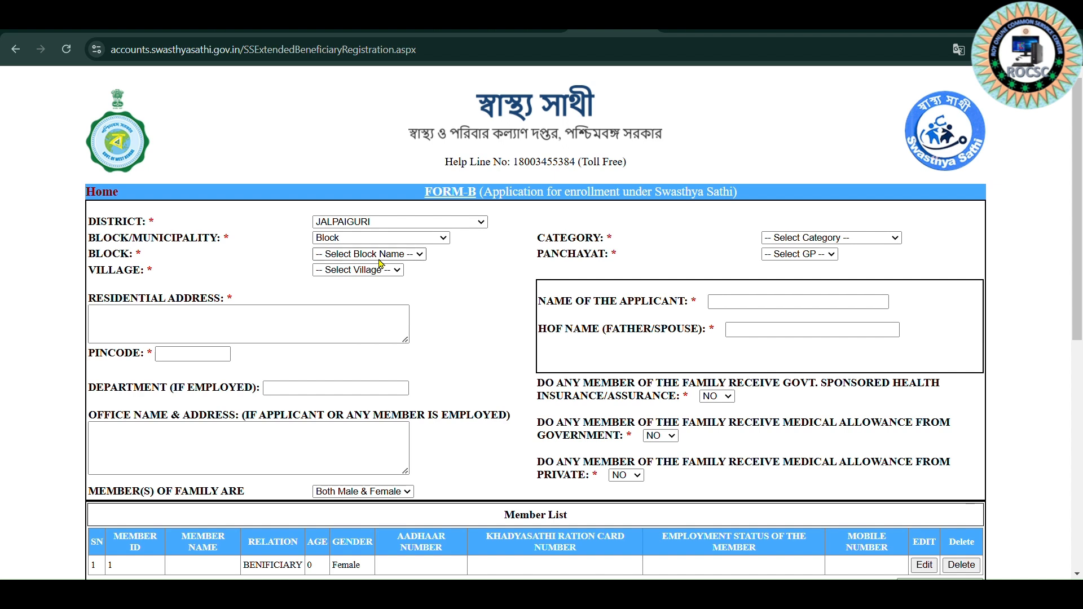
pyautogui.click(364, 330)
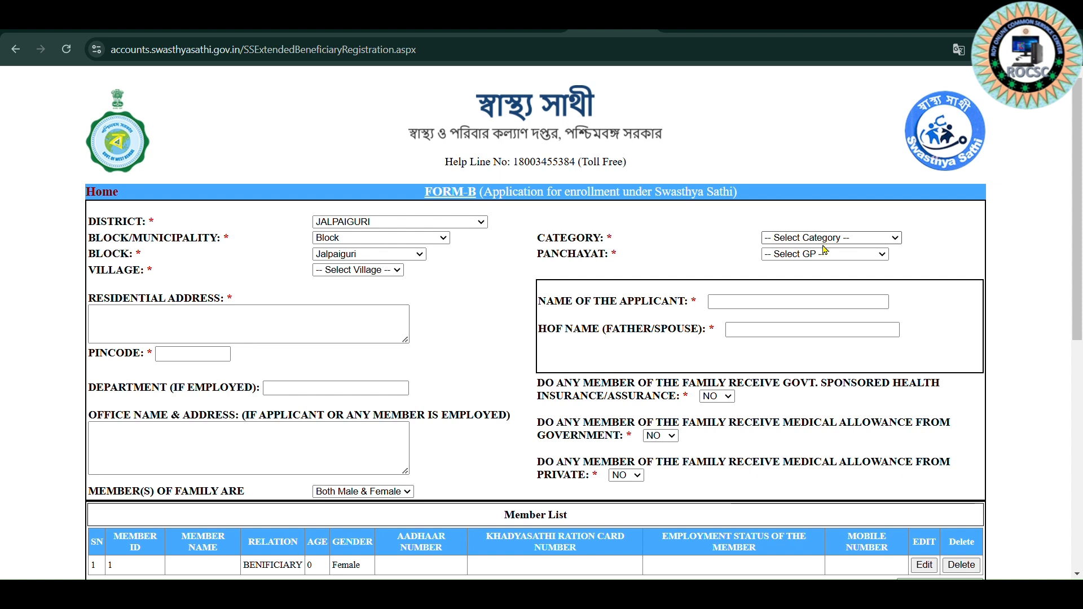
pyautogui.click(825, 309)
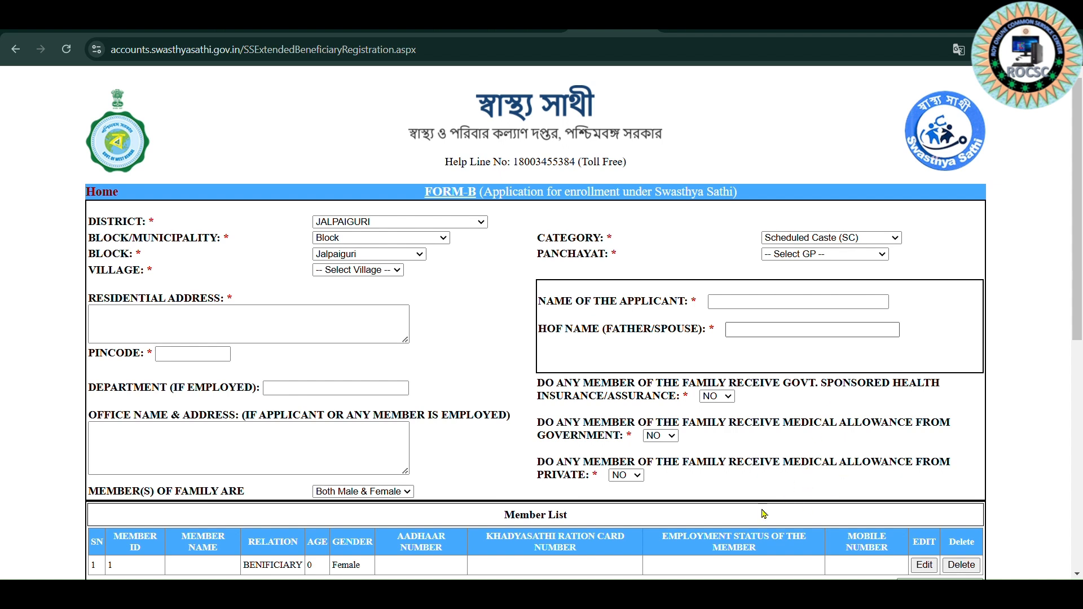
pyautogui.click(801, 476)
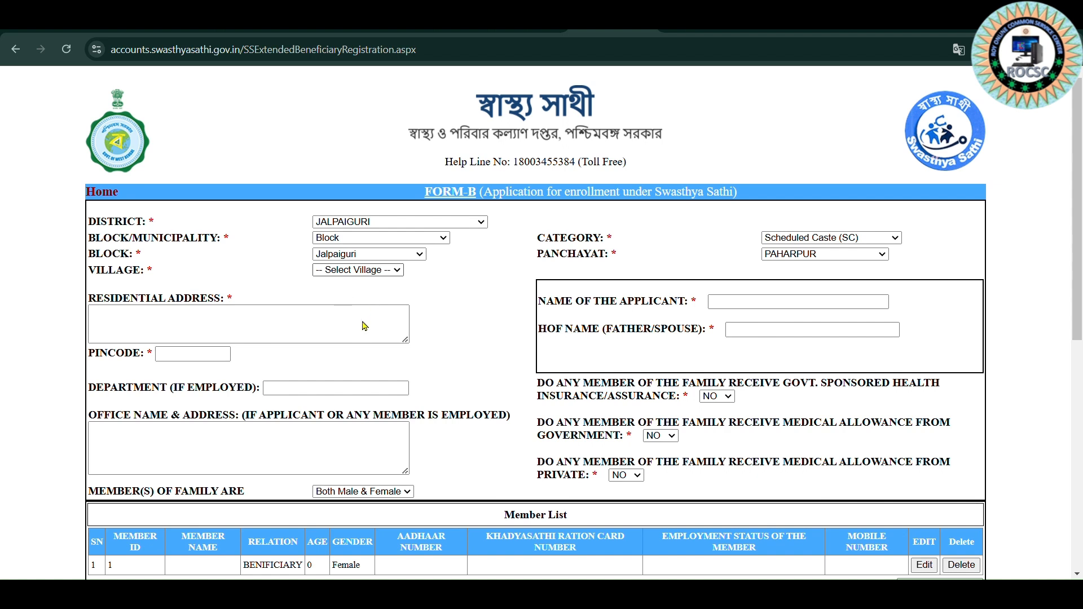
pyautogui.click(365, 326)
# Fill in the residential address, the HOF name, and pincode 735001
pyautogui.click(347, 323)
pyautogui.write('sdfgbnvb')
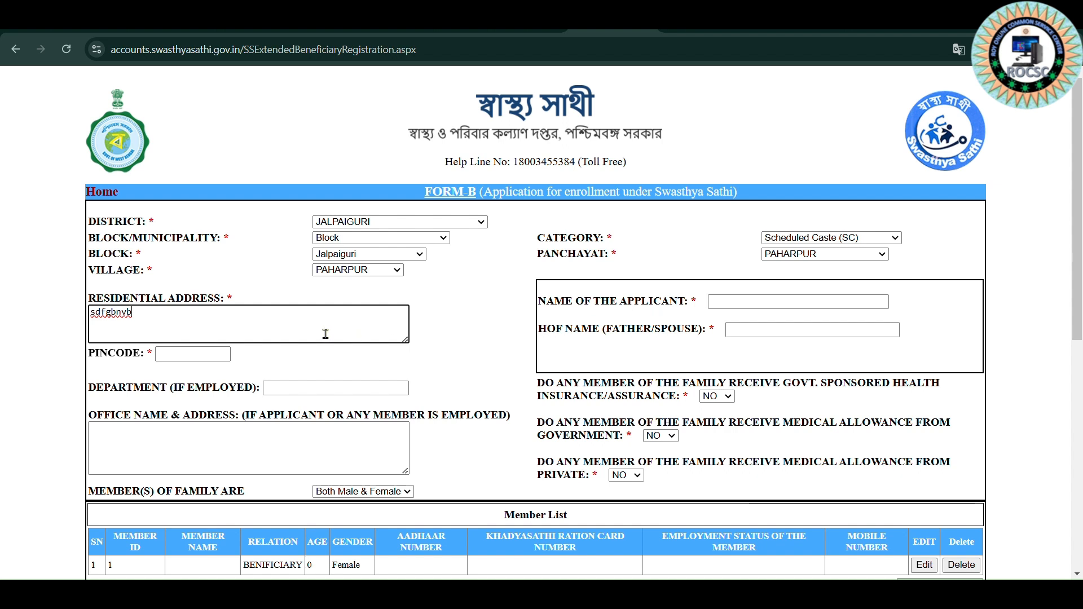
pyautogui.click(757, 314)
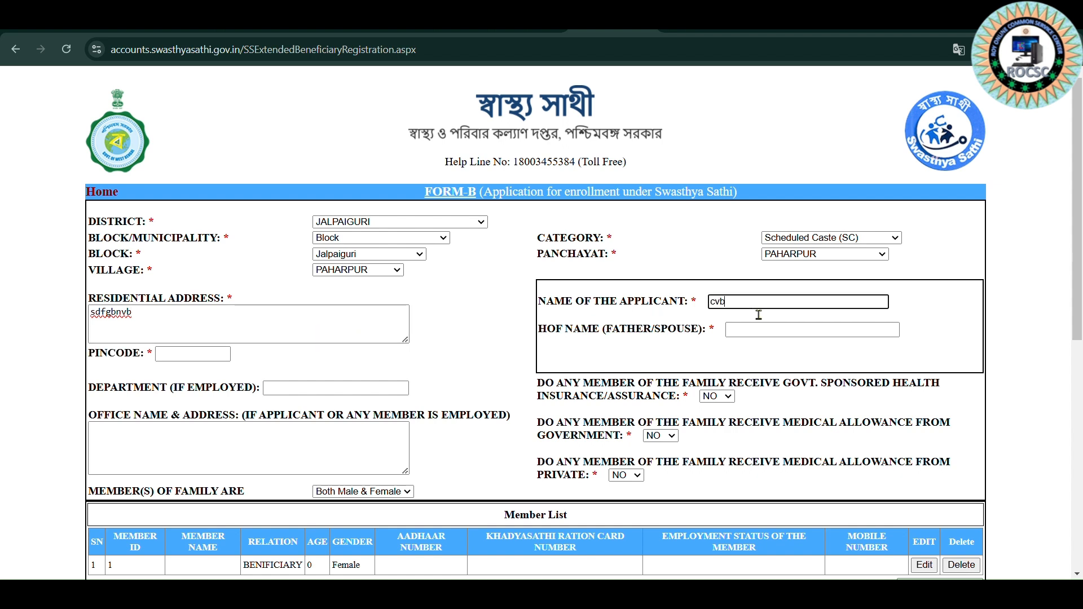
pyautogui.click(806, 343)
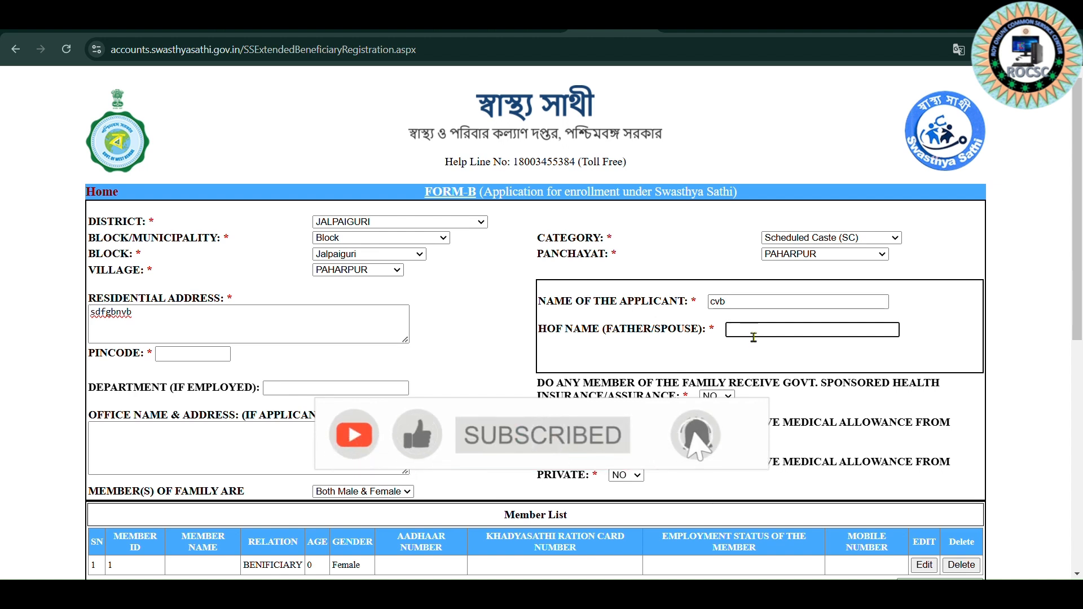
pyautogui.write('sdfgh')
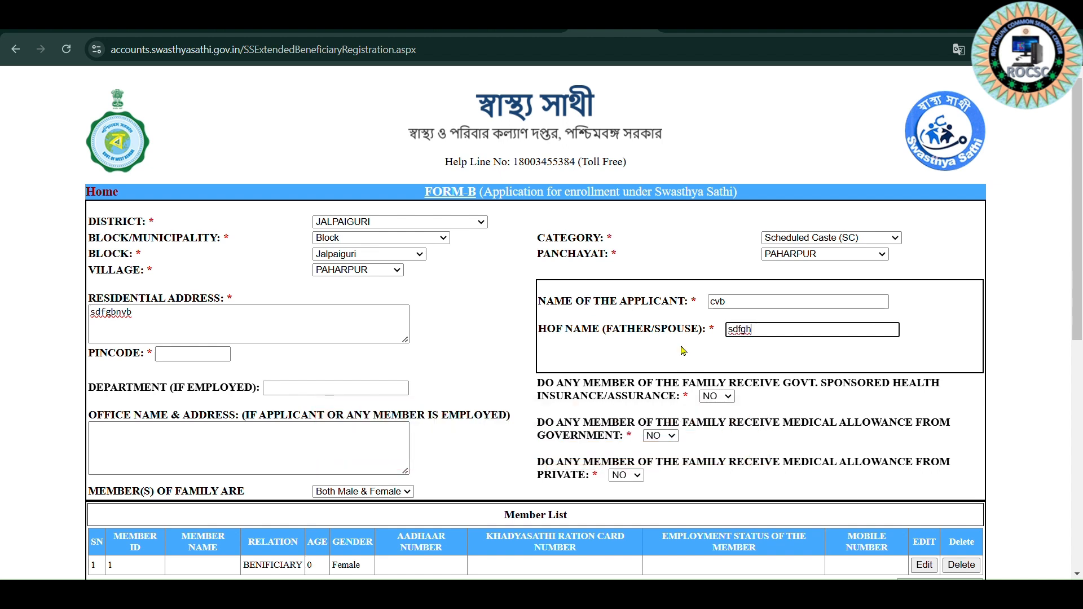
pyautogui.click(196, 361)
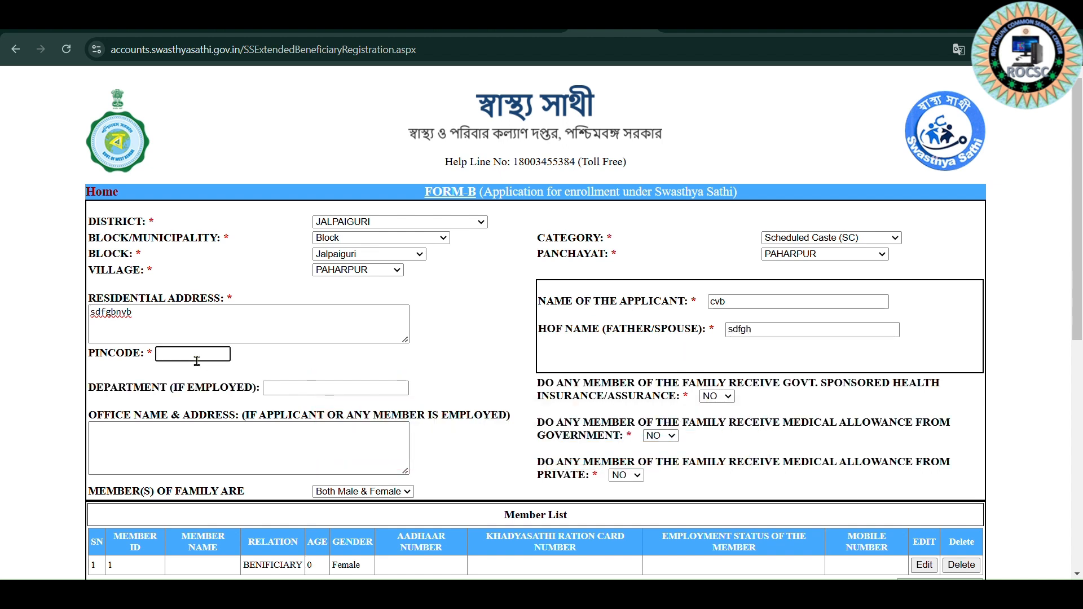
pyautogui.write('735001')
# Put member row 1 into edit mode and review its name, age, gender, Aadhaar and ration card fields
pyautogui.scroll(-3, 528, 413)
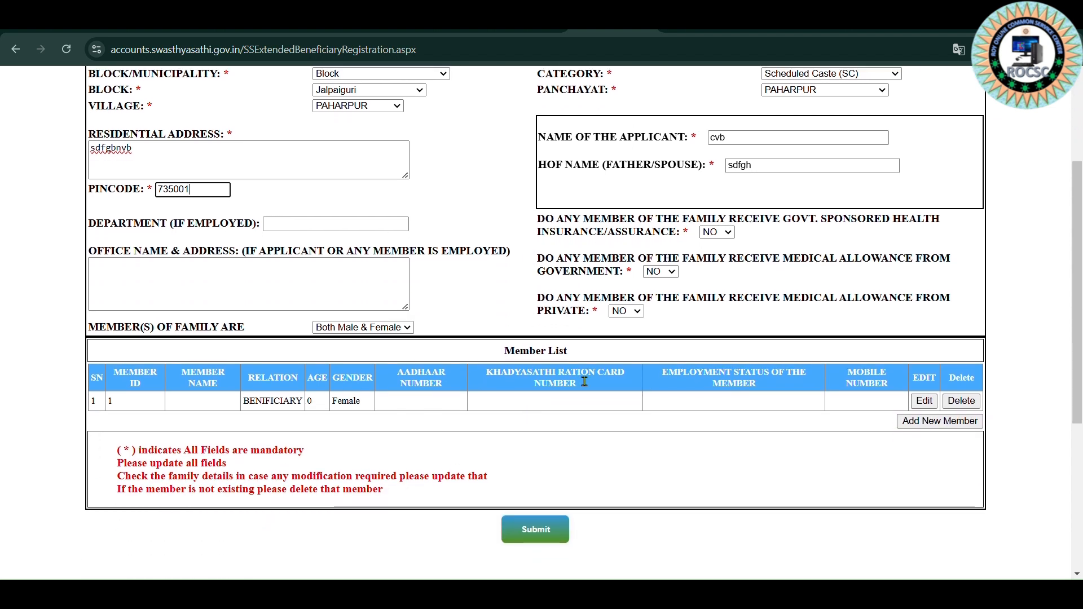
pyautogui.scroll(-1, 494, 398)
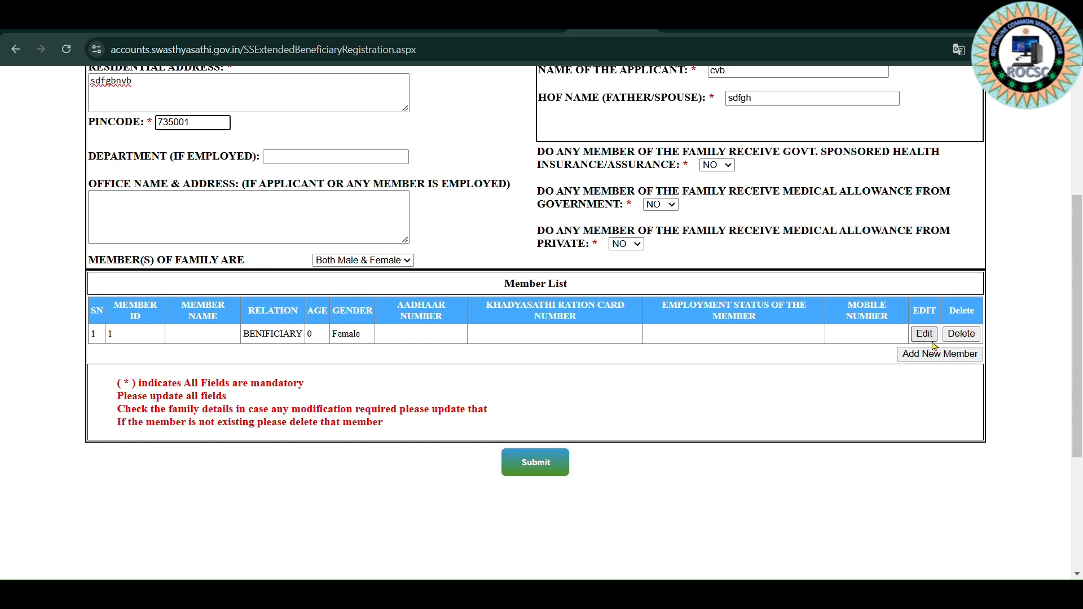
pyautogui.click(926, 336)
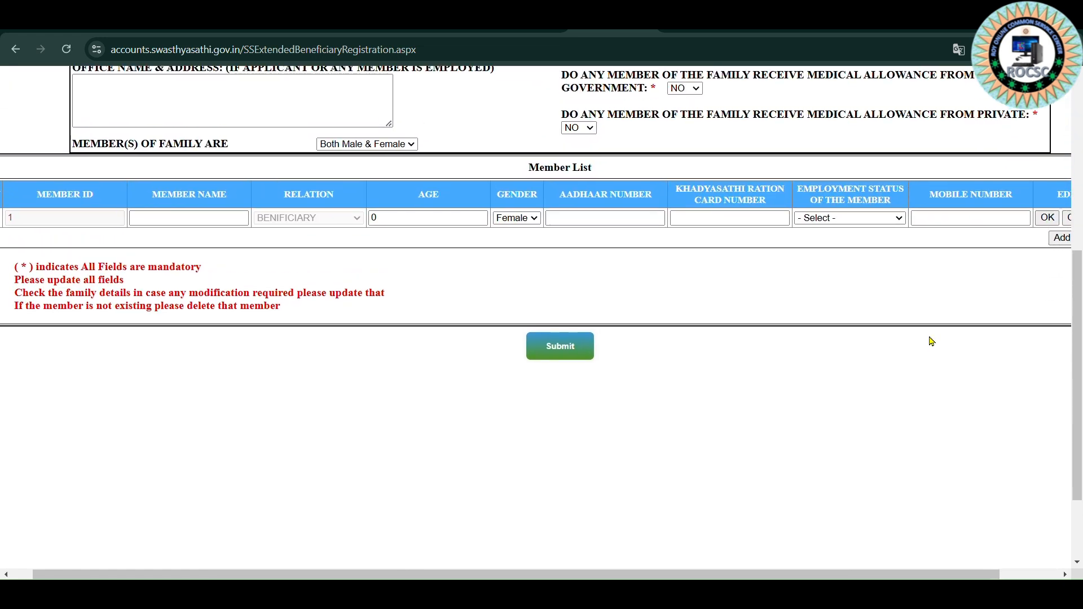
pyautogui.click(192, 218)
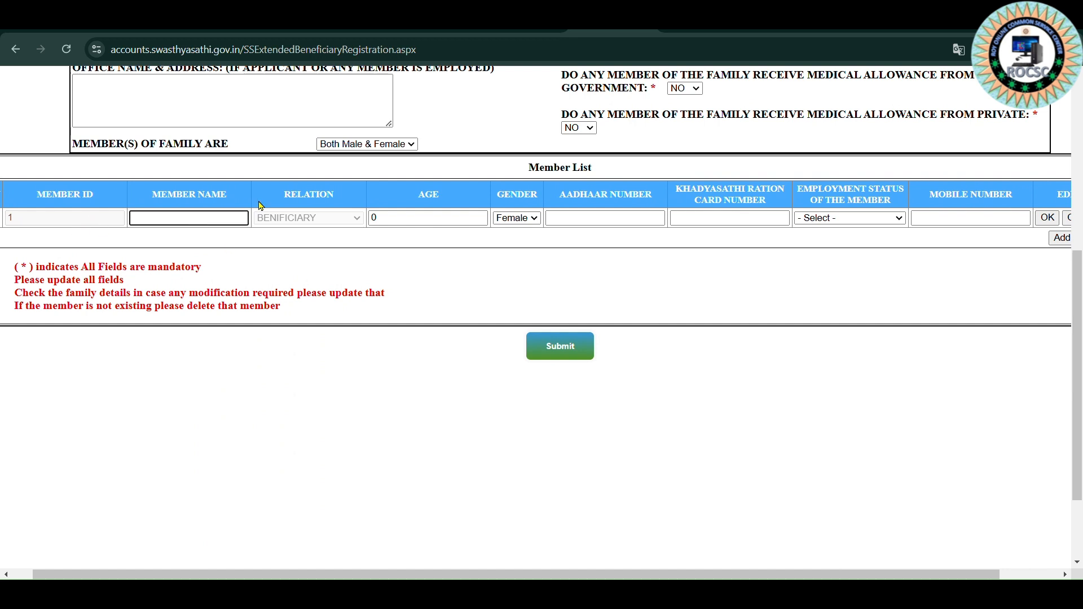
pyautogui.scroll(6, 343, 225)
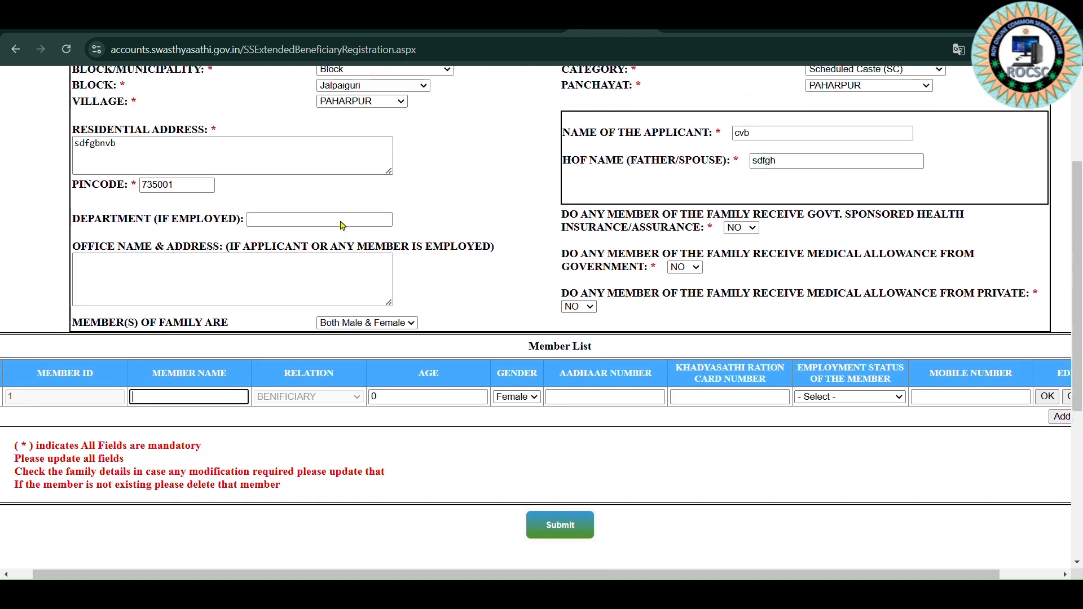
pyautogui.scroll(-5, 342, 224)
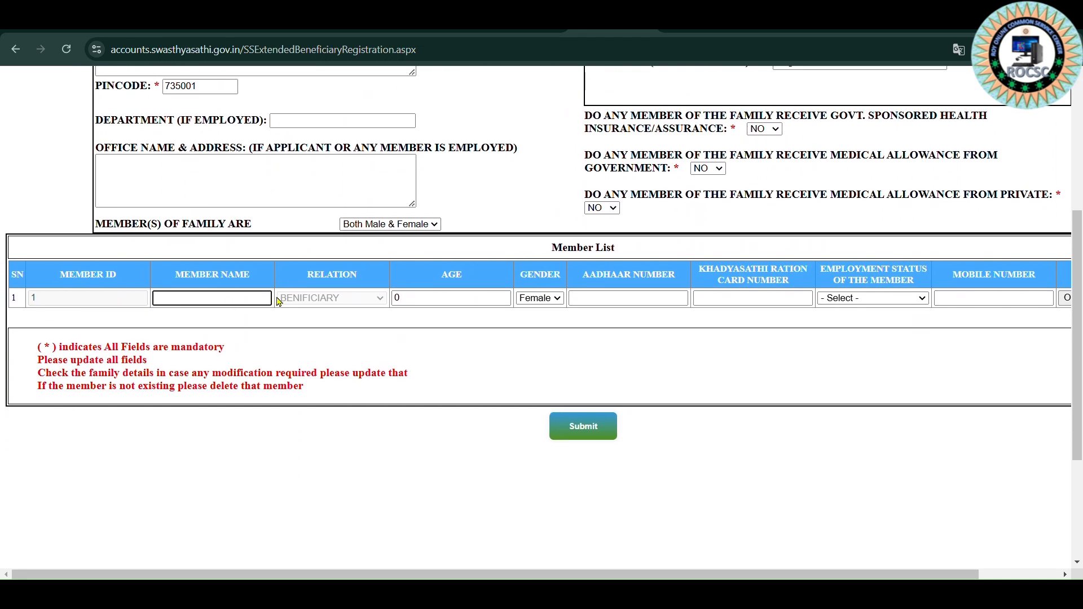
pyautogui.click(424, 304)
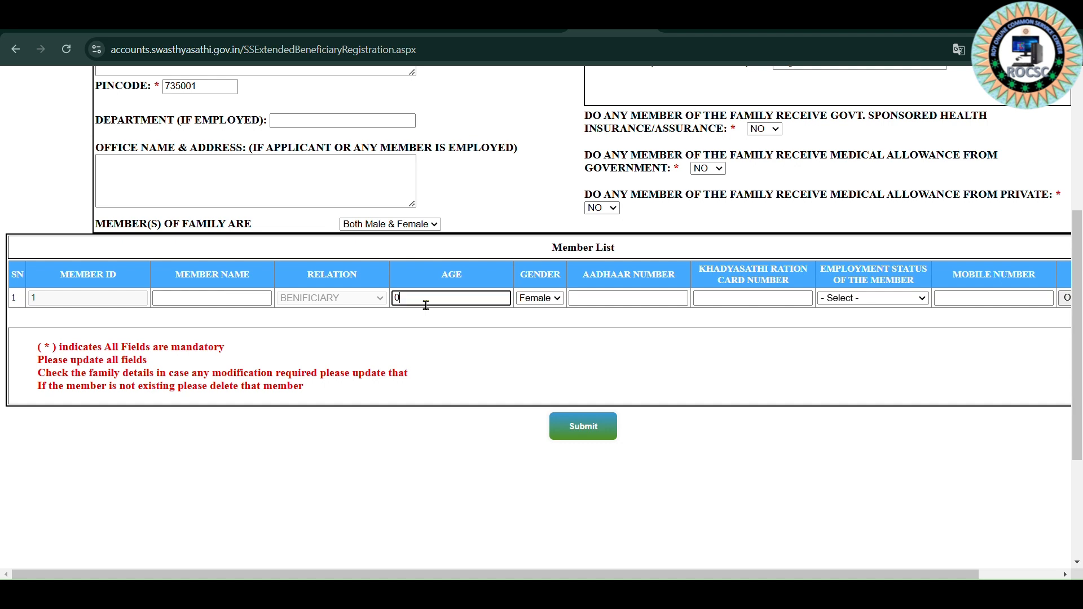
pyautogui.click(545, 305)
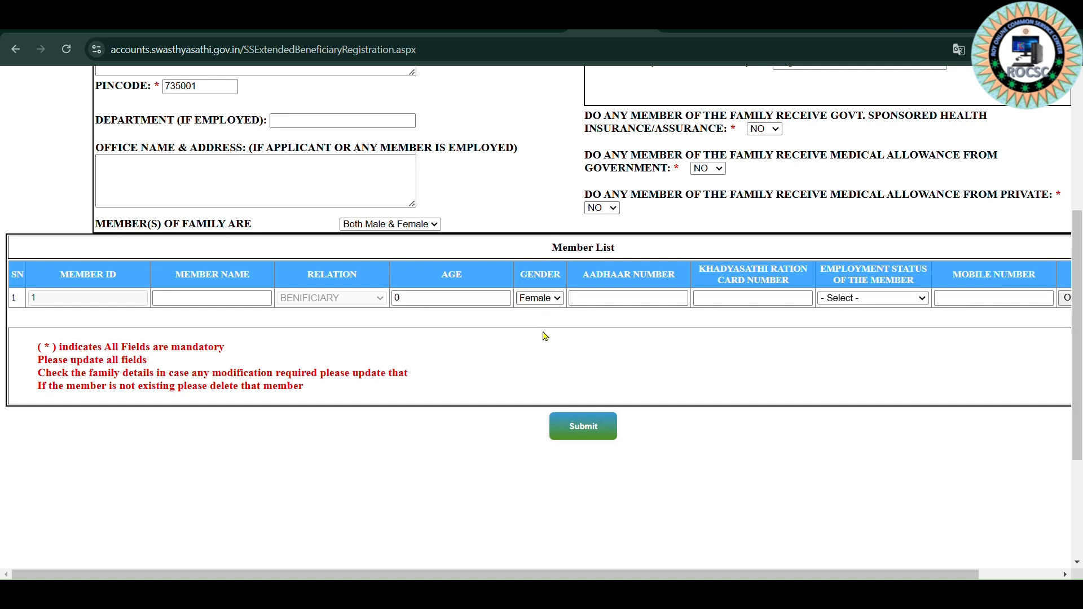
pyautogui.click(631, 305)
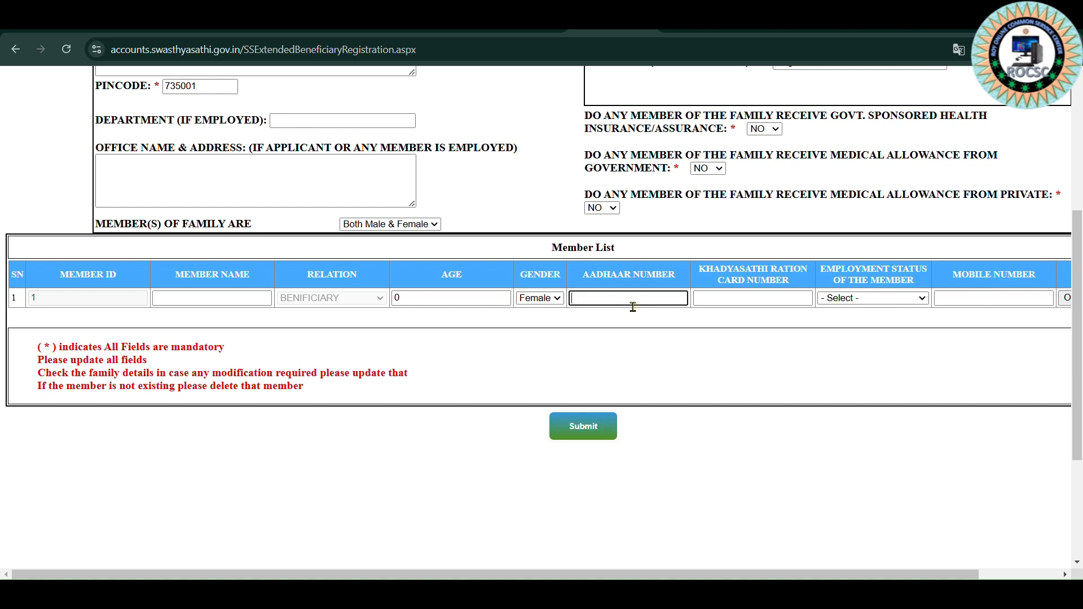
pyautogui.click(738, 305)
# Set the member's Employment Status to Unemployed and save the row
pyautogui.click(860, 300)
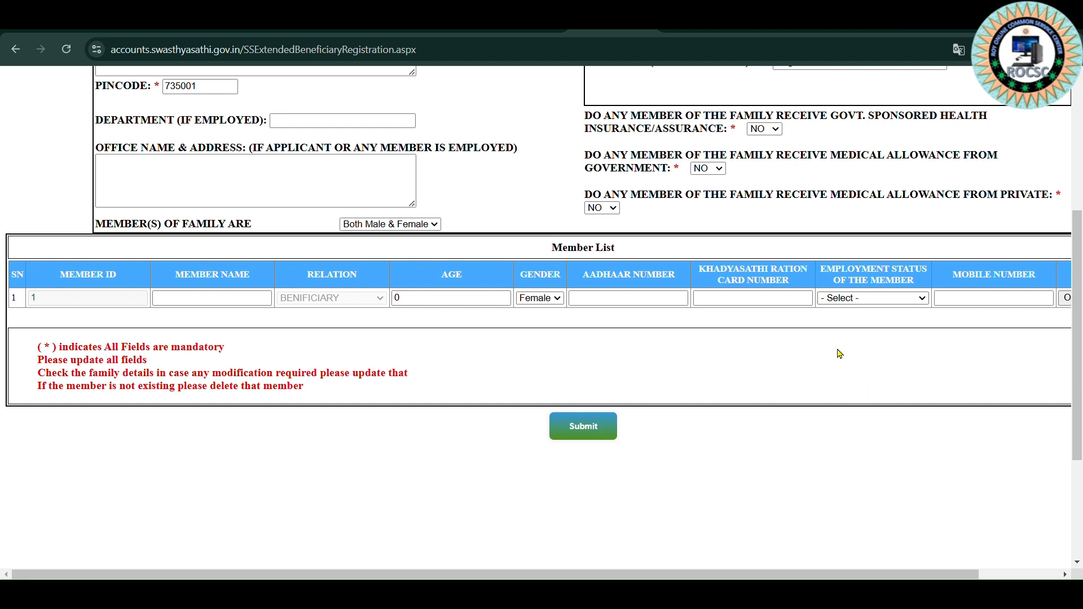
pyautogui.click(882, 336)
pyautogui.hscroll(3, 959, 313)
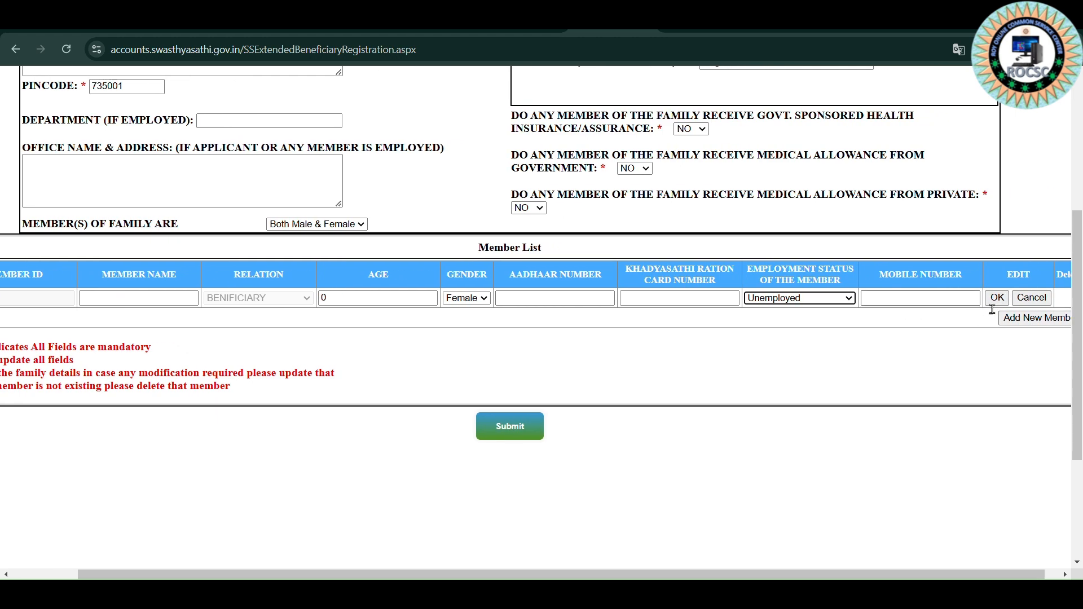
pyautogui.click(998, 298)
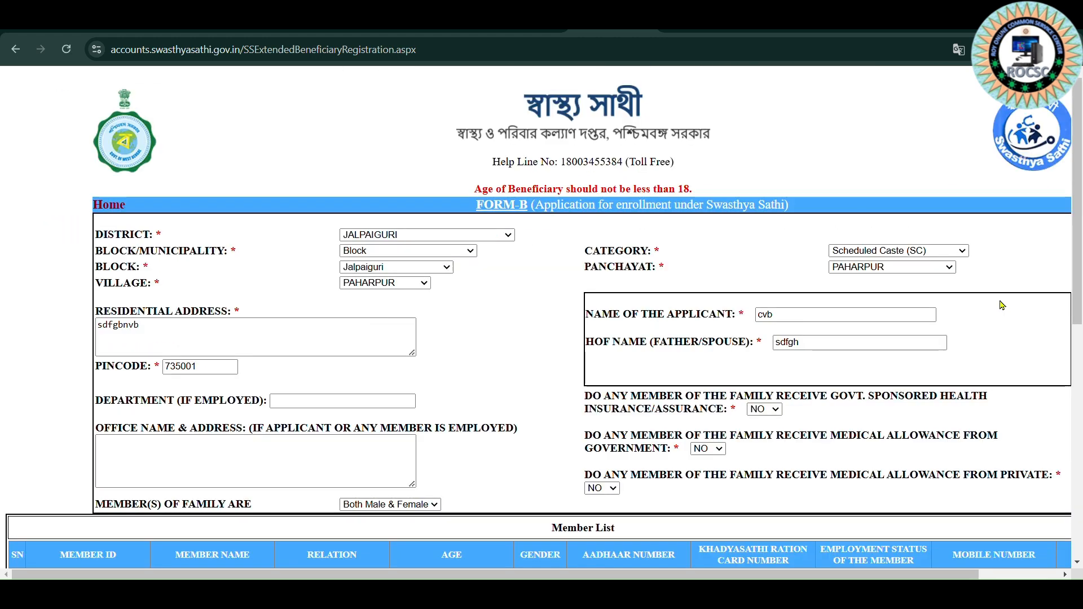
# Add a second Member List row, which appears as a male SPOUSE aged 0
pyautogui.scroll(-4, 939, 353)
pyautogui.scroll(-2, 903, 386)
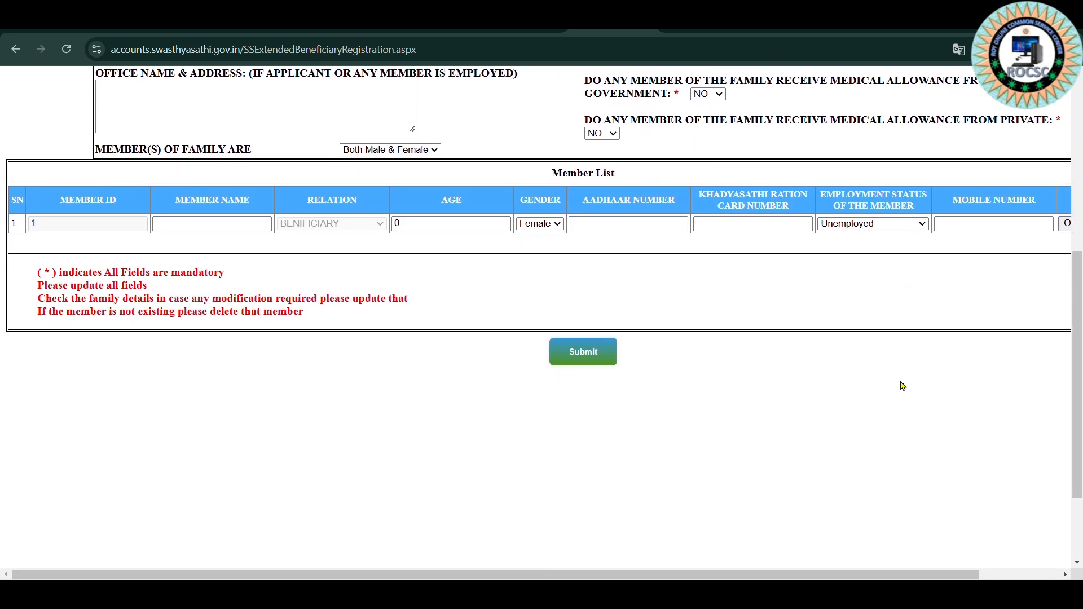
pyautogui.scroll(-1, 903, 386)
pyautogui.hscroll(3, 903, 385)
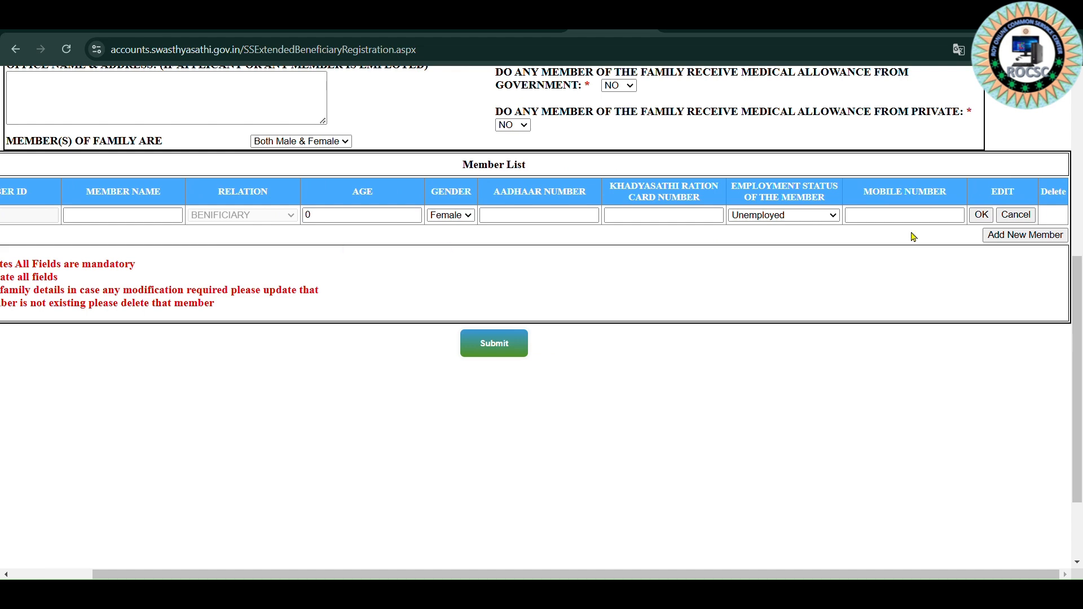
pyautogui.click(1025, 235)
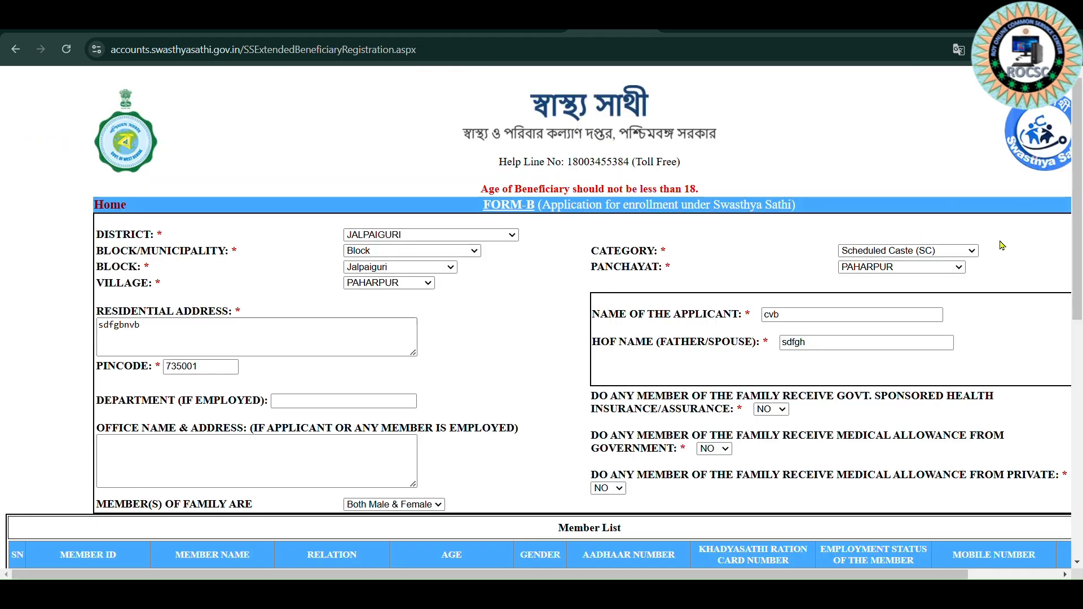
pyautogui.scroll(-5, 511, 397)
pyautogui.scroll(-4, 512, 397)
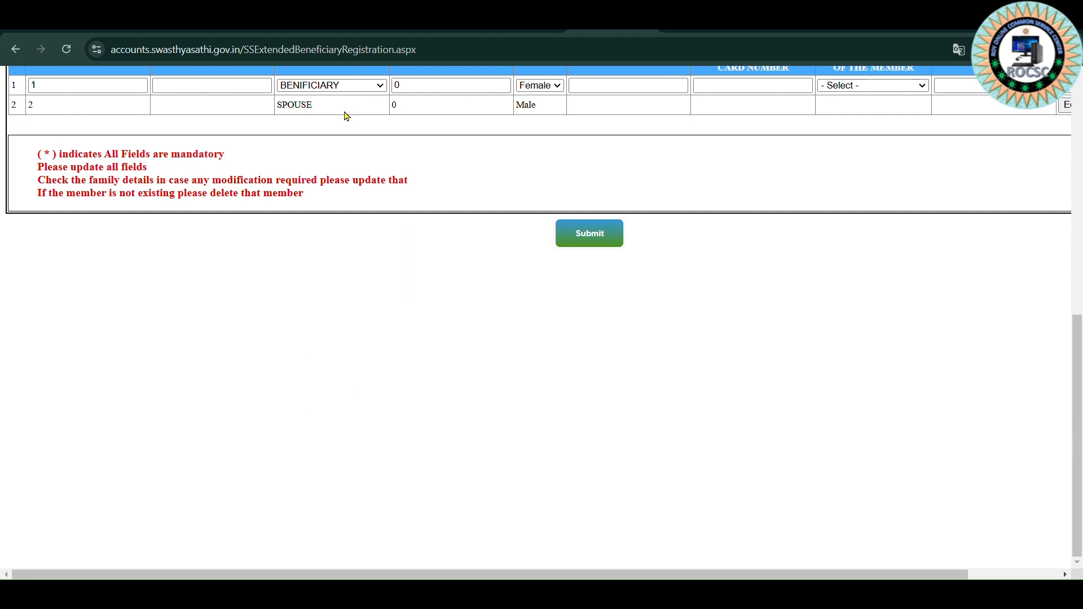
pyautogui.scroll(1, 347, 116)
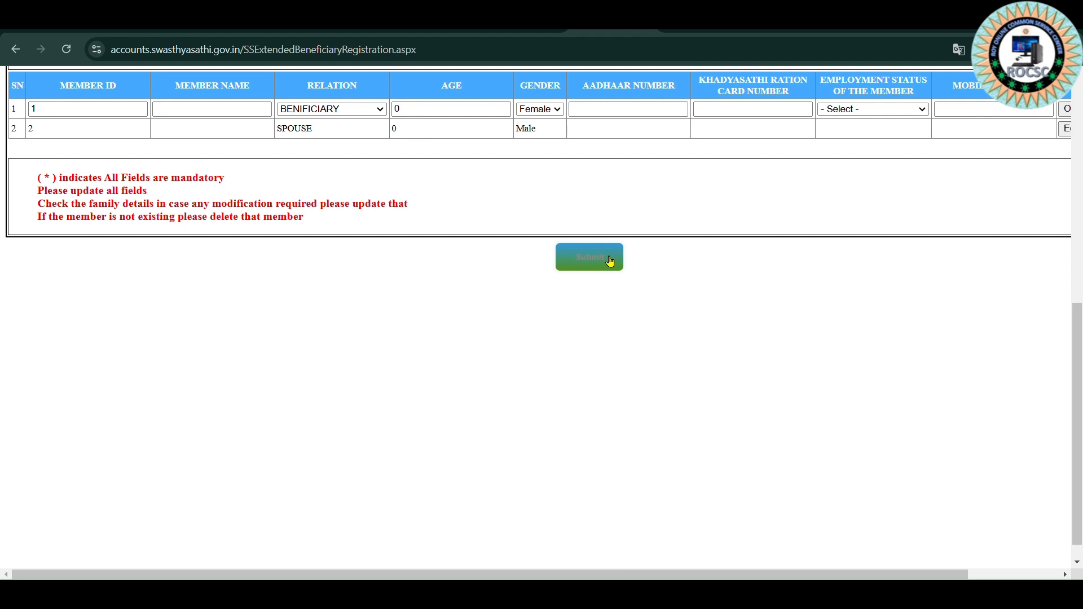
# Return to the swasthyasathi.gov.in home page and bring up the Apply Online menu
pyautogui.scroll(8, 709, 248)
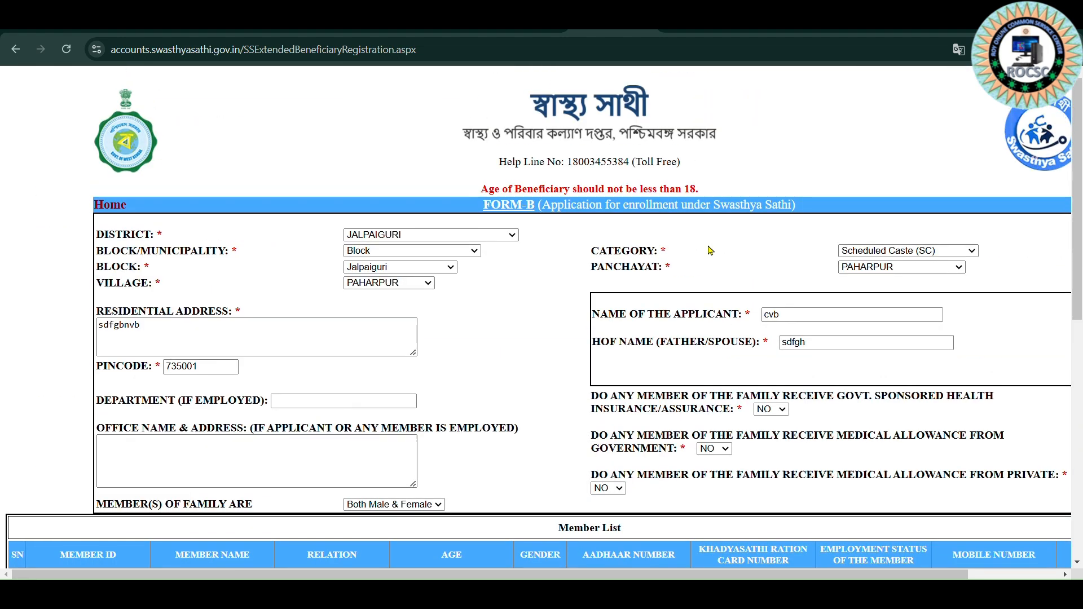
pyautogui.scroll(-1, 710, 250)
pyautogui.scroll(1, 710, 250)
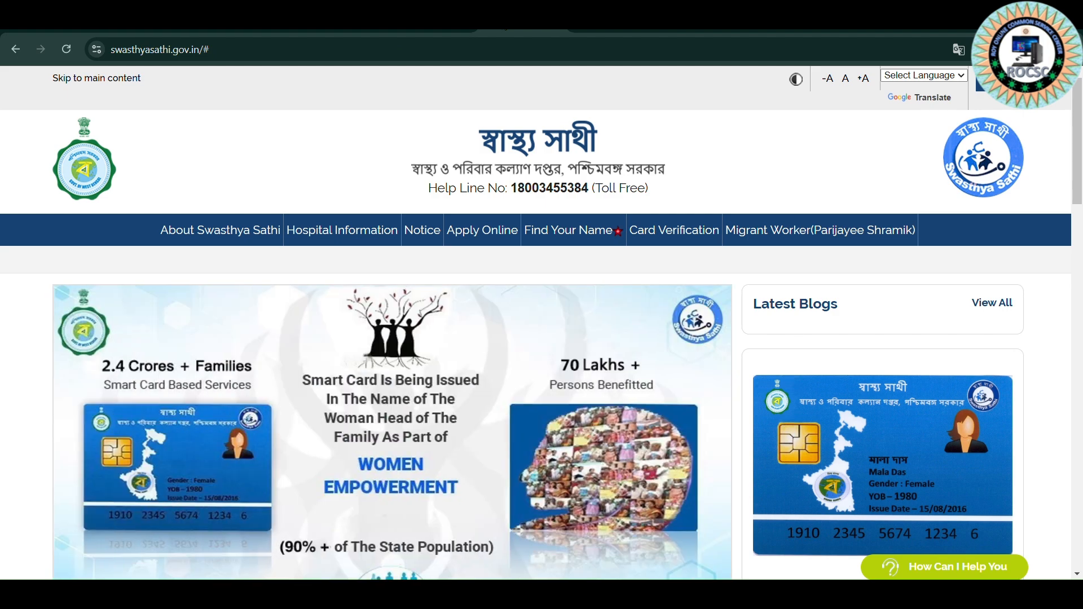
pyautogui.moveTo(488, 233)
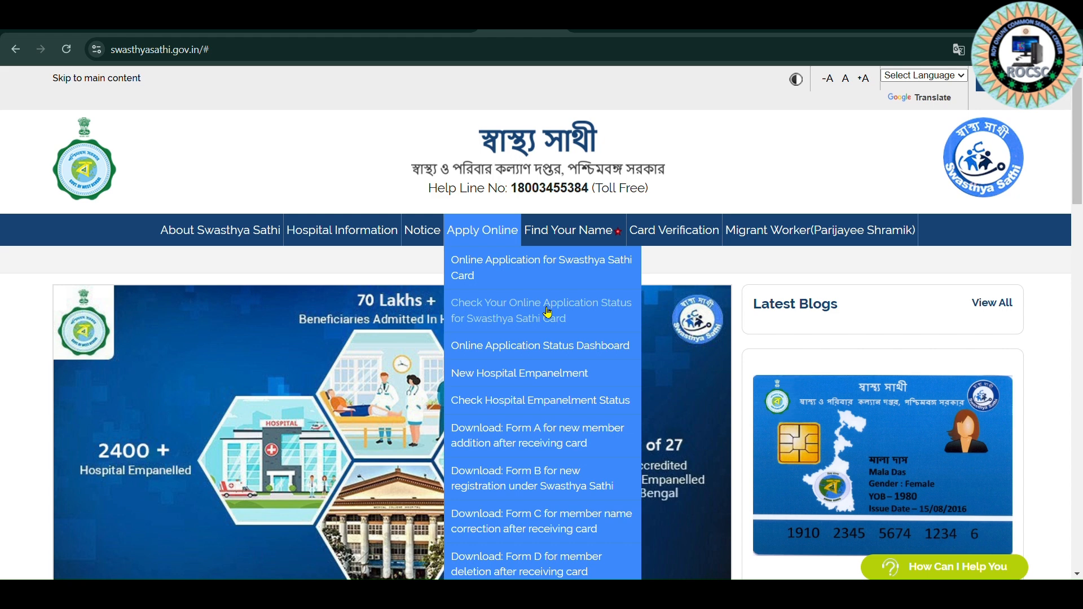
# Open the 'Check Your Online Application Status for Swasthya Sathi Card' page from the Apply Online menu
pyautogui.click(548, 312)
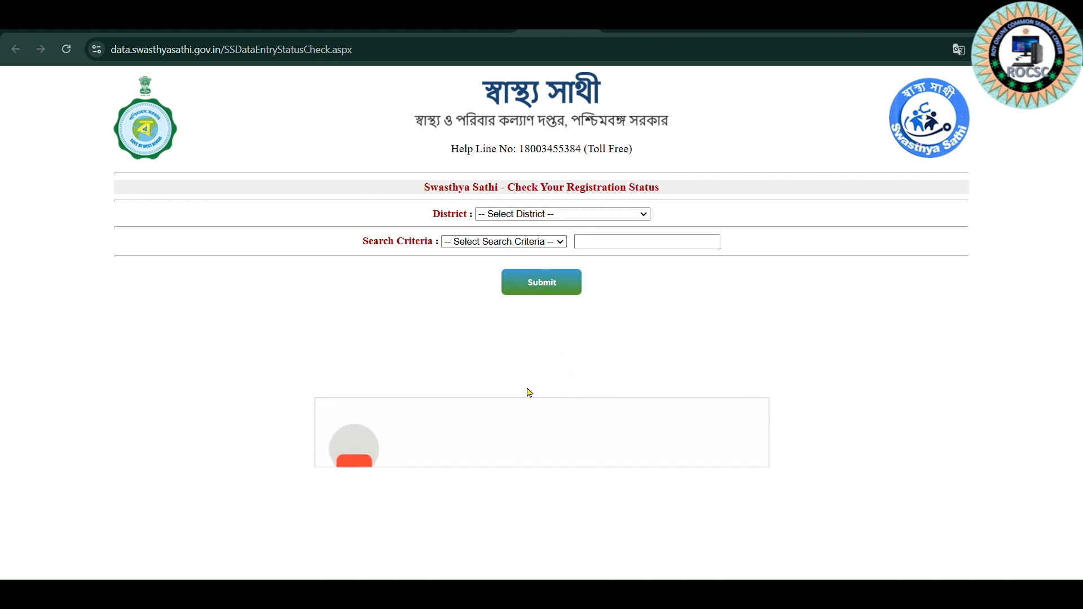
# Choose district JALPAIGURI with Aadhaar No. as search criteria, then go back to the swasthyasathi.gov.in tab
pyautogui.click(528, 390)
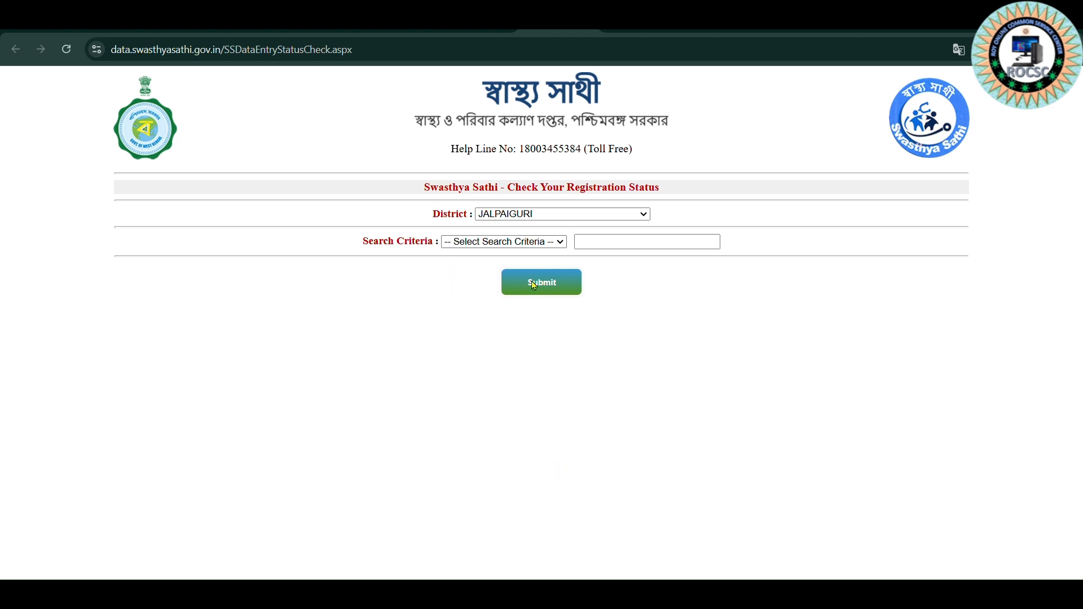
pyautogui.click(488, 306)
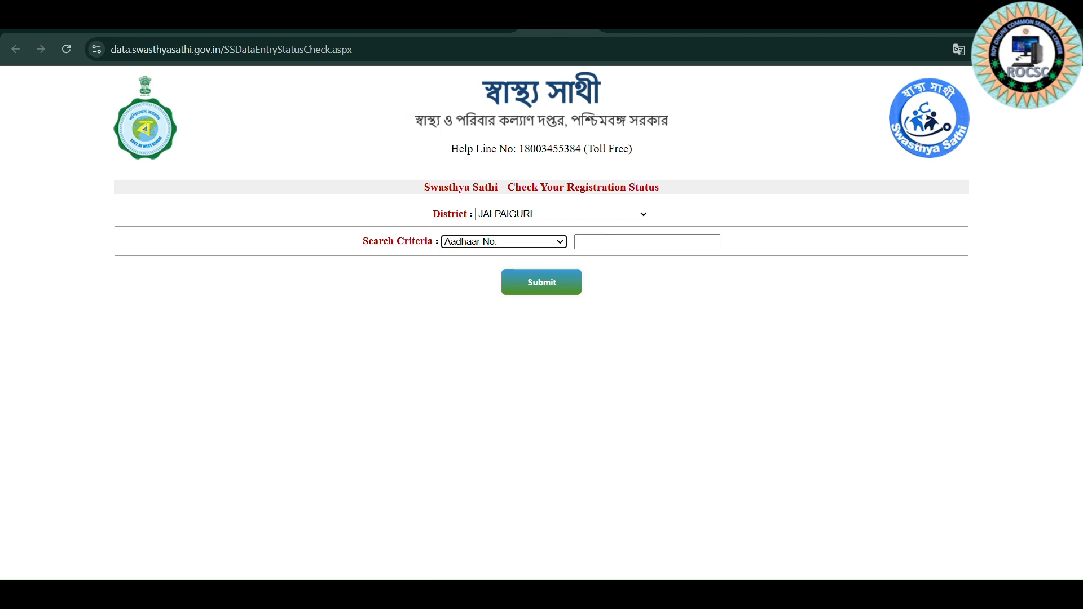
pyautogui.click(475, 18)
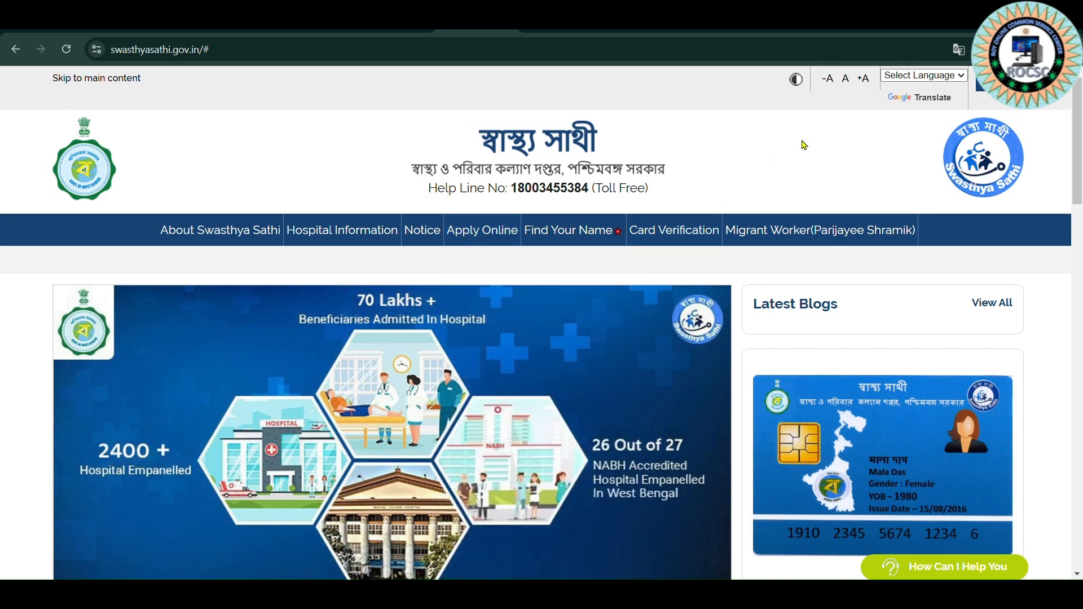